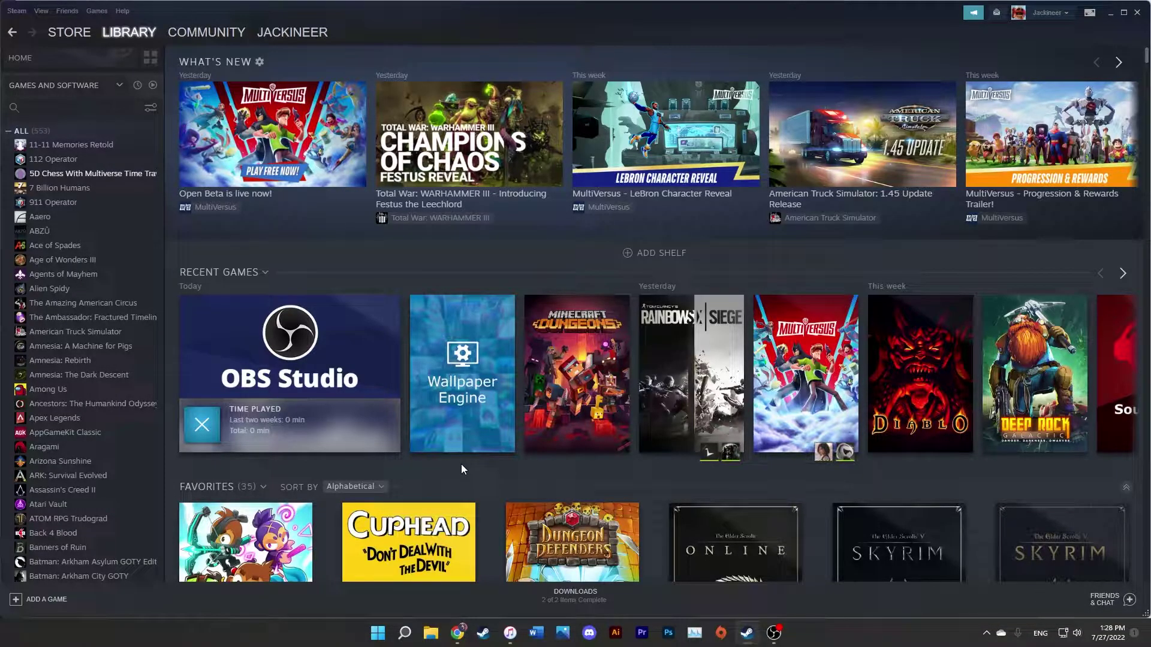
Open the Add a Game menu, then dismiss it and scroll the library home
{"action": "left_click", "coordinate": [38, 601]}
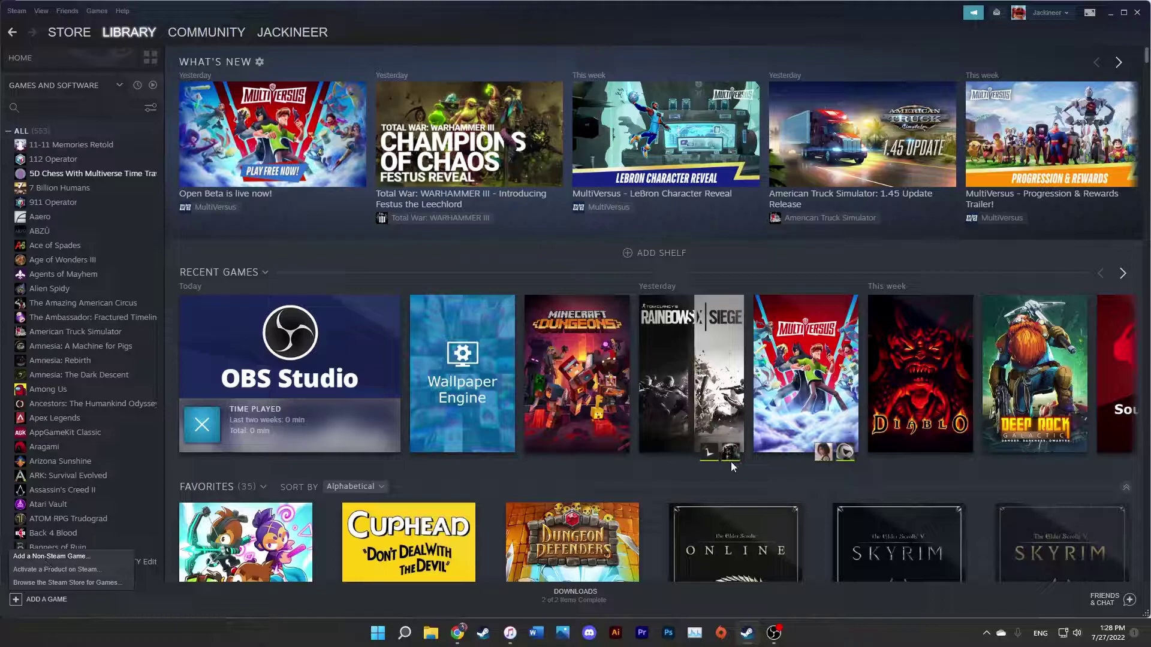
{"action": "left_click", "coordinate": [523, 260]}
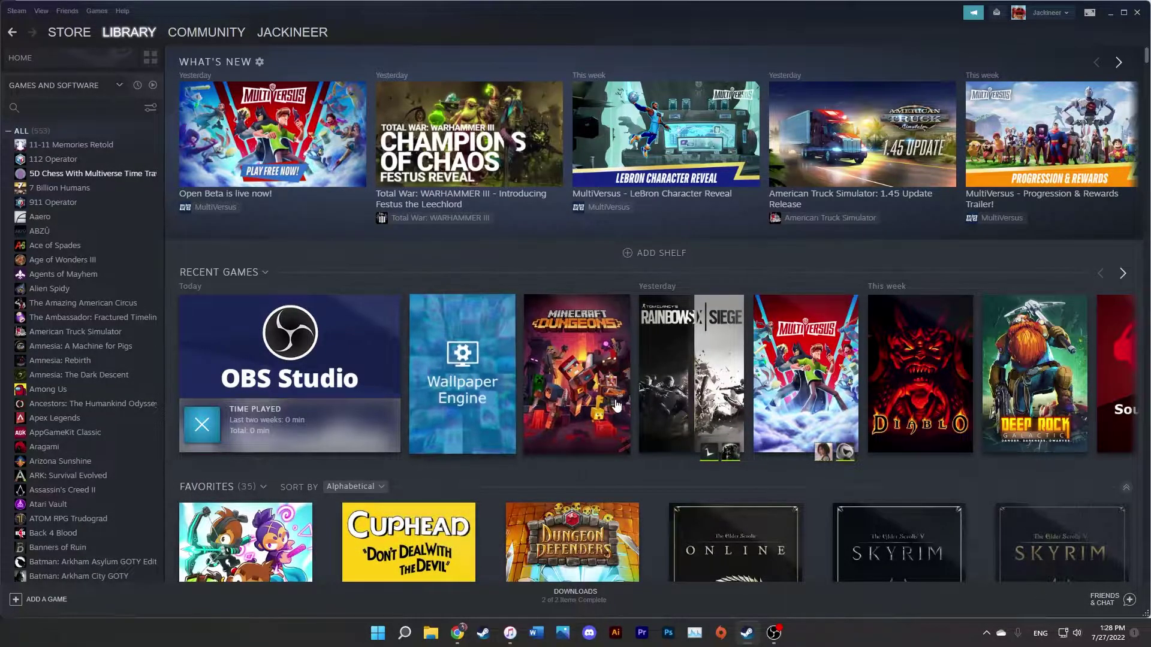
{"action": "scroll", "coordinate": [618, 406], "scroll_direction": "down", "scroll_amount": 5}
{"action": "scroll", "coordinate": [660, 391], "scroll_direction": "up", "scroll_amount": 5}
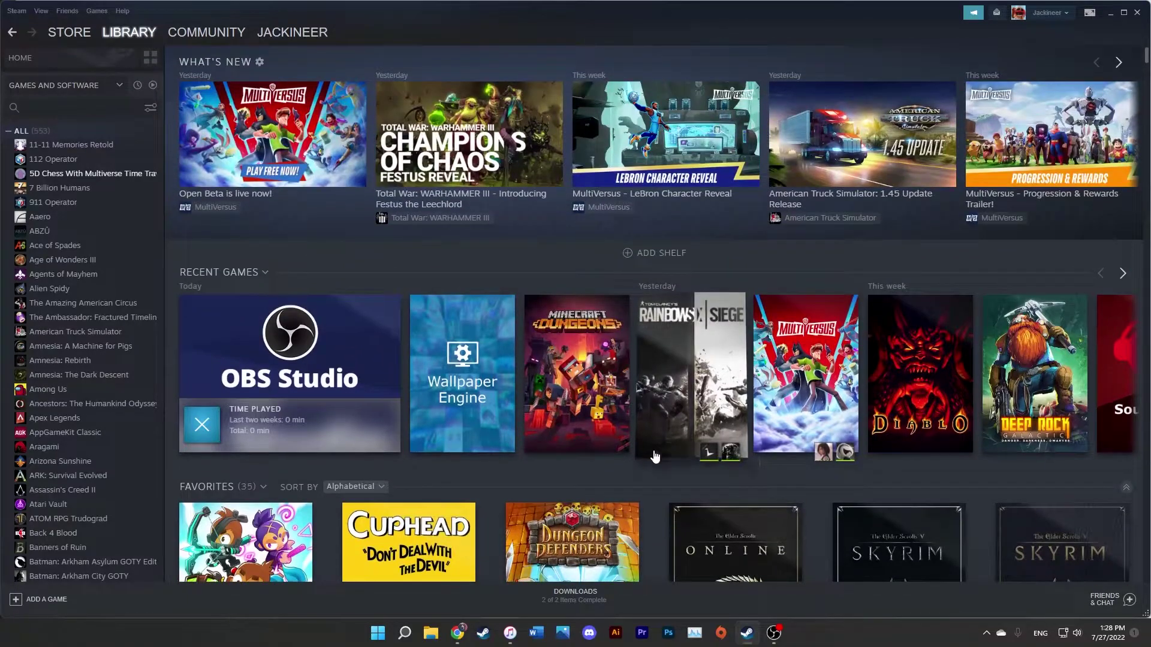
{"action": "mouse_move", "coordinate": [653, 454]}
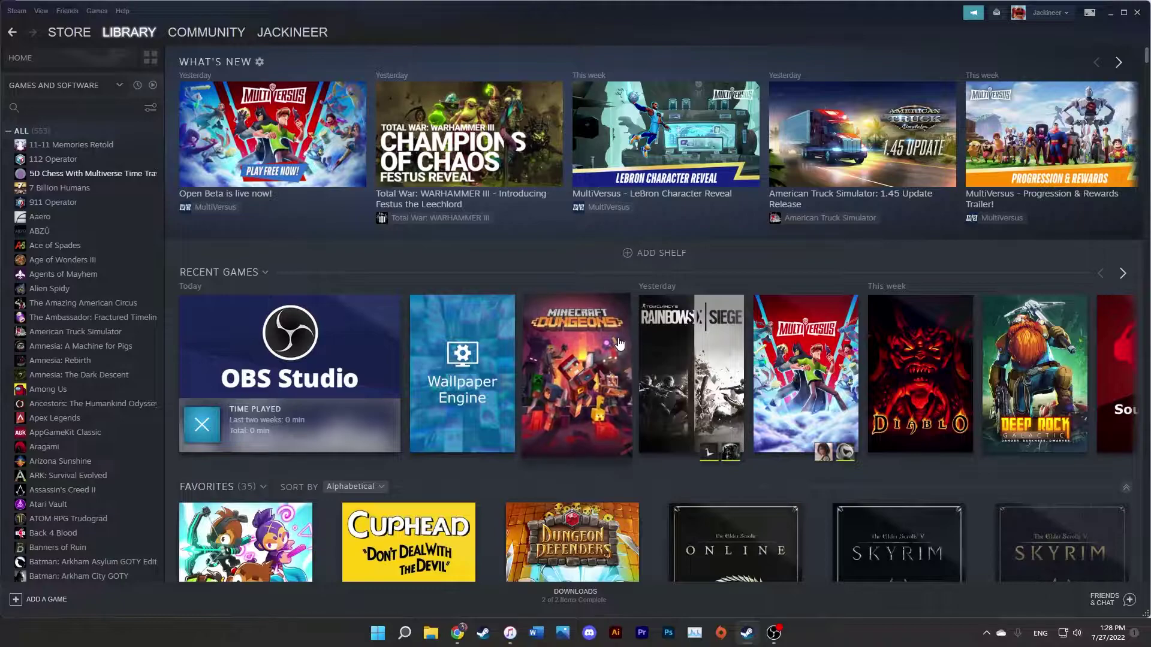
Visit the Warcraft - Orcs & Humans page, return home, and reopen the Add a Game menu
{"action": "left_click", "coordinate": [1123, 276]}
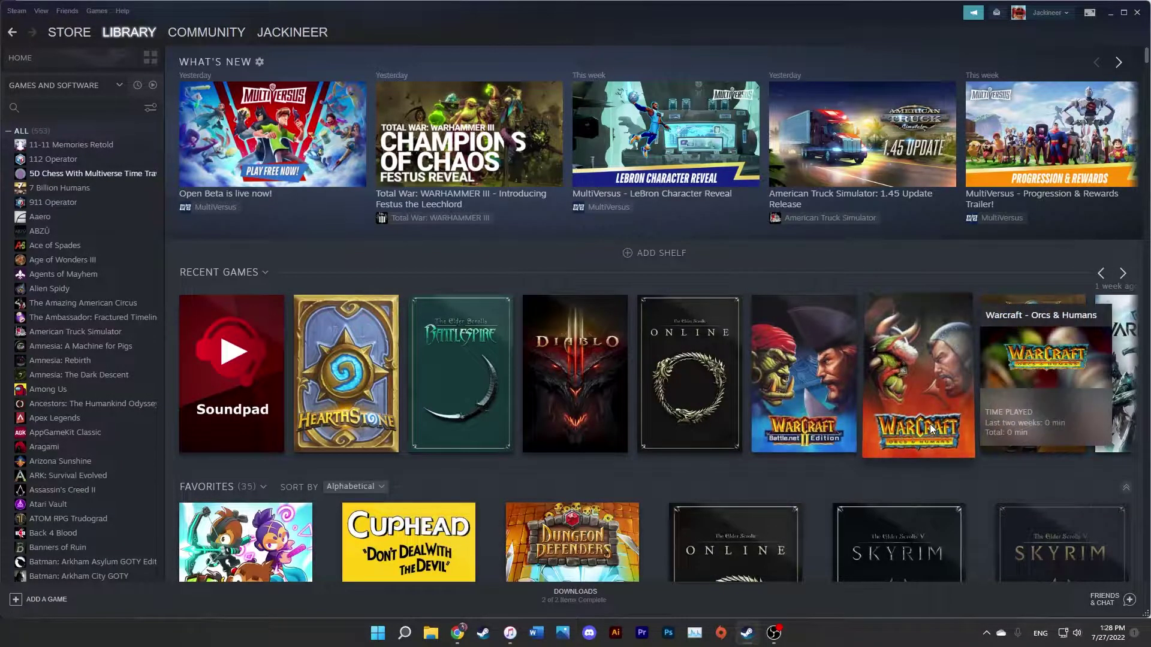
{"action": "left_click", "coordinate": [930, 423]}
{"action": "mouse_move", "coordinate": [126, 38]}
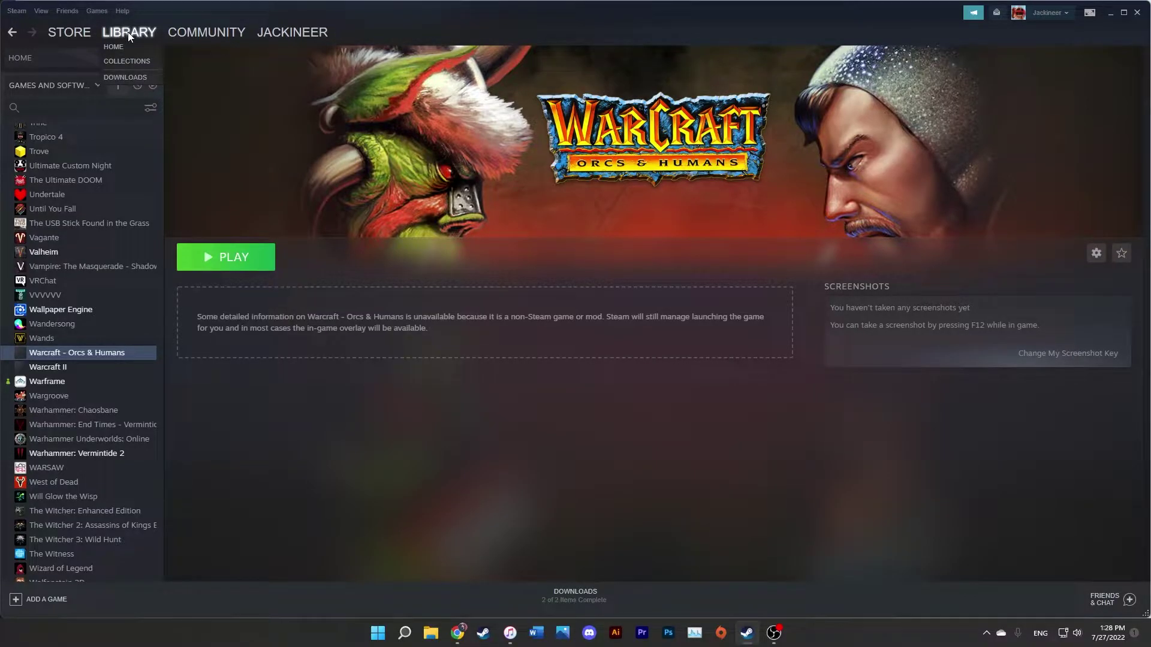
{"action": "left_click", "coordinate": [128, 35]}
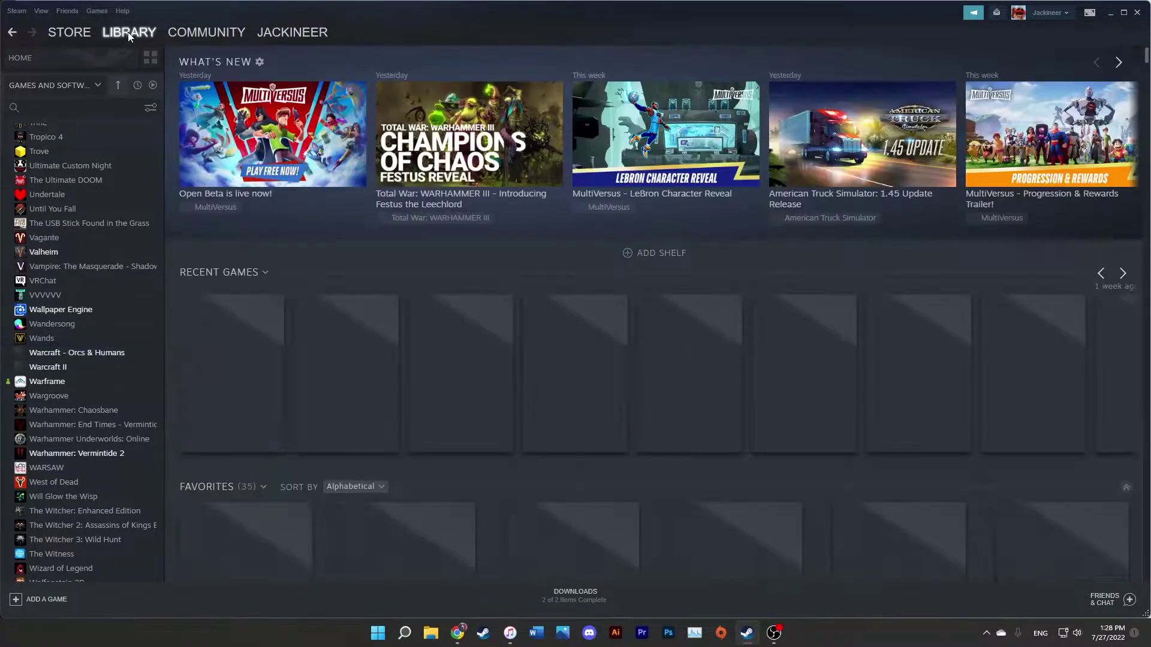
{"action": "left_click", "coordinate": [1105, 279]}
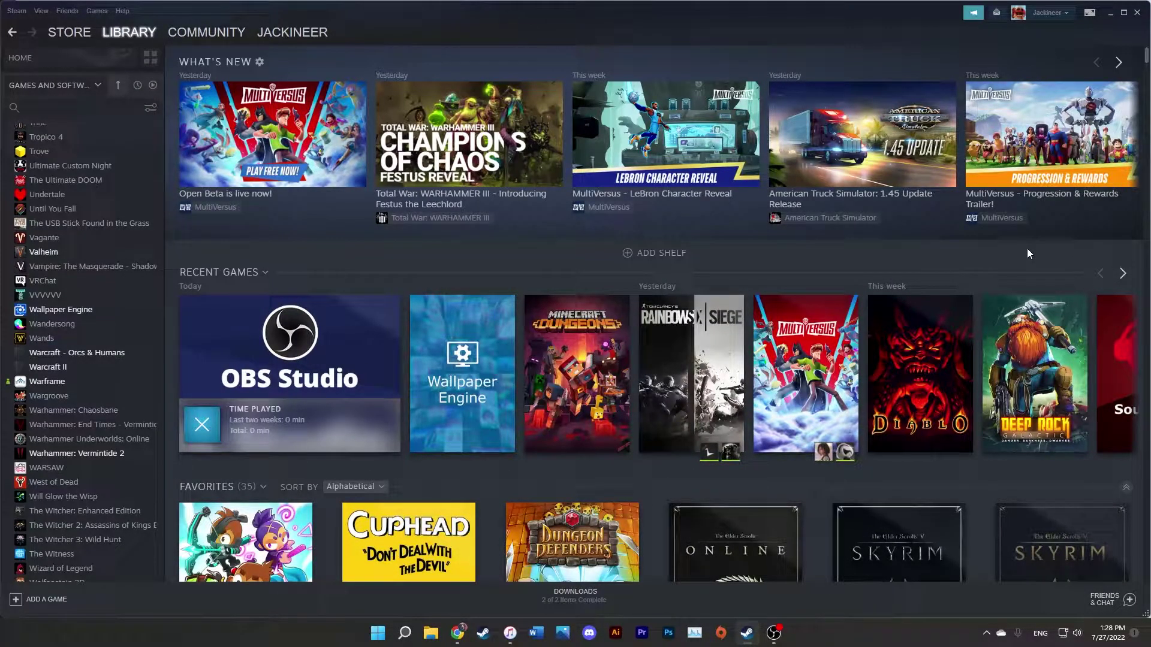
{"action": "left_click", "coordinate": [52, 604]}
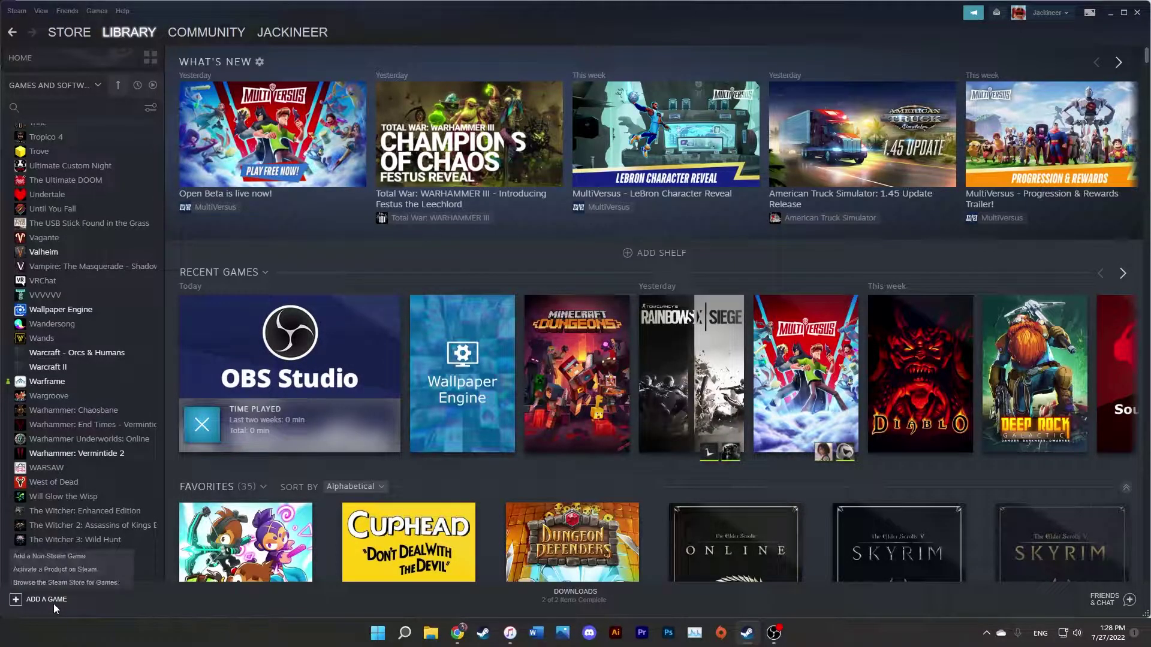
{"action": "left_click", "coordinate": [50, 557]}
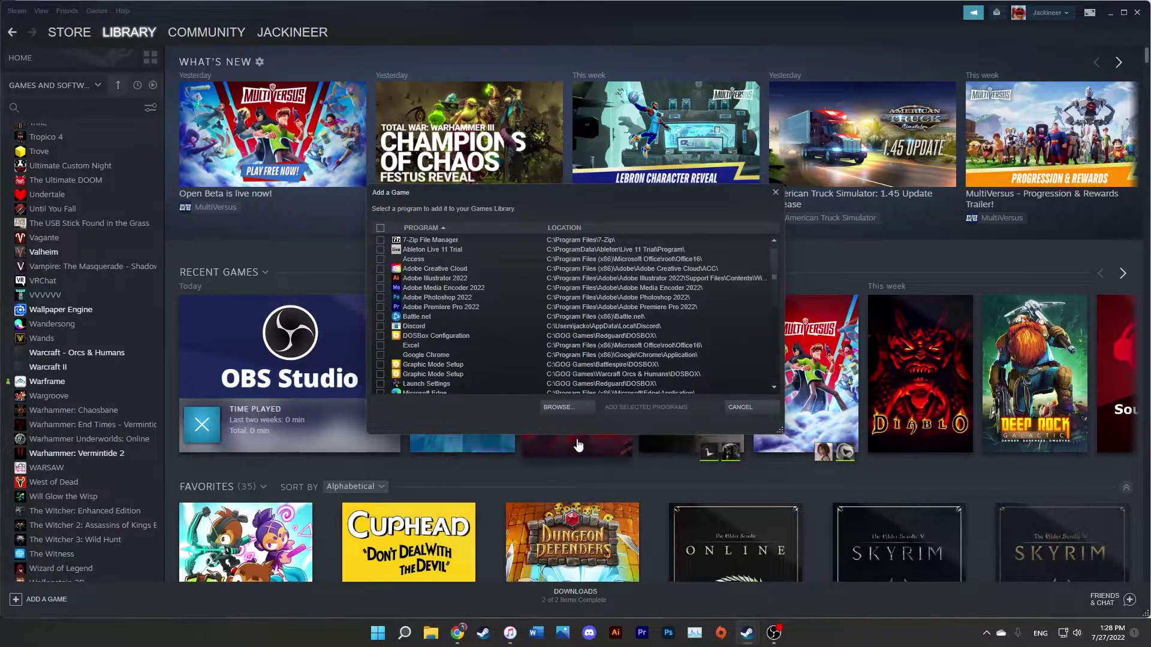
{"action": "scroll", "coordinate": [523, 335], "scroll_direction": "down", "scroll_amount": 2}
{"action": "scroll", "coordinate": [523, 333], "scroll_direction": "up", "scroll_amount": 2}
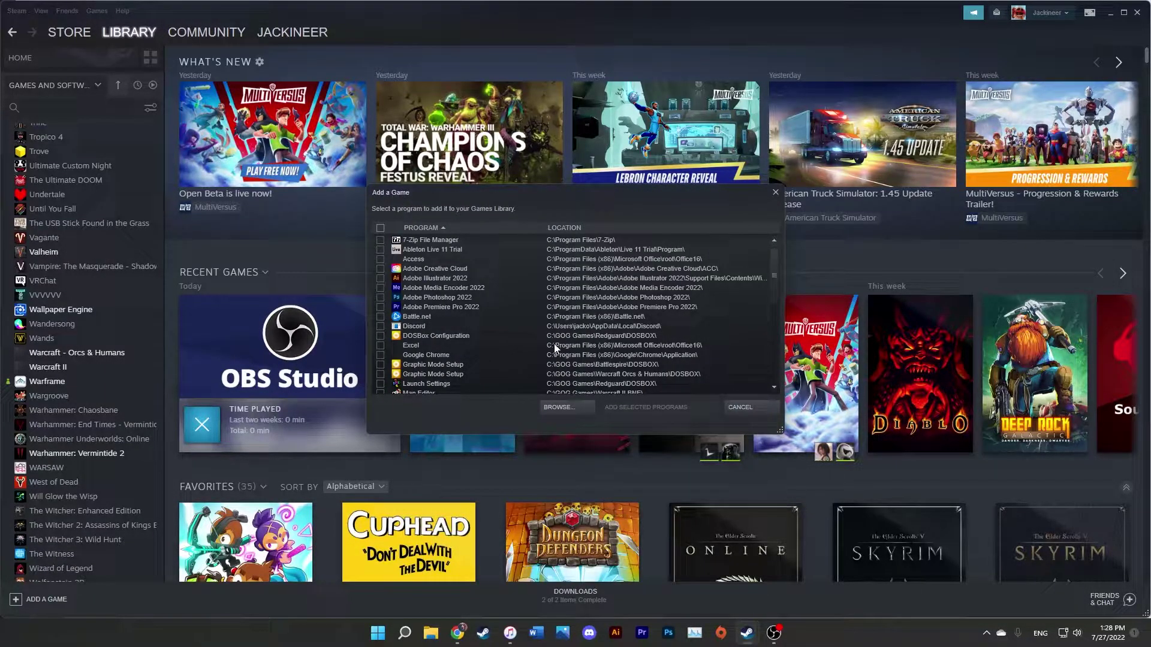
{"action": "left_click", "coordinate": [741, 407]}
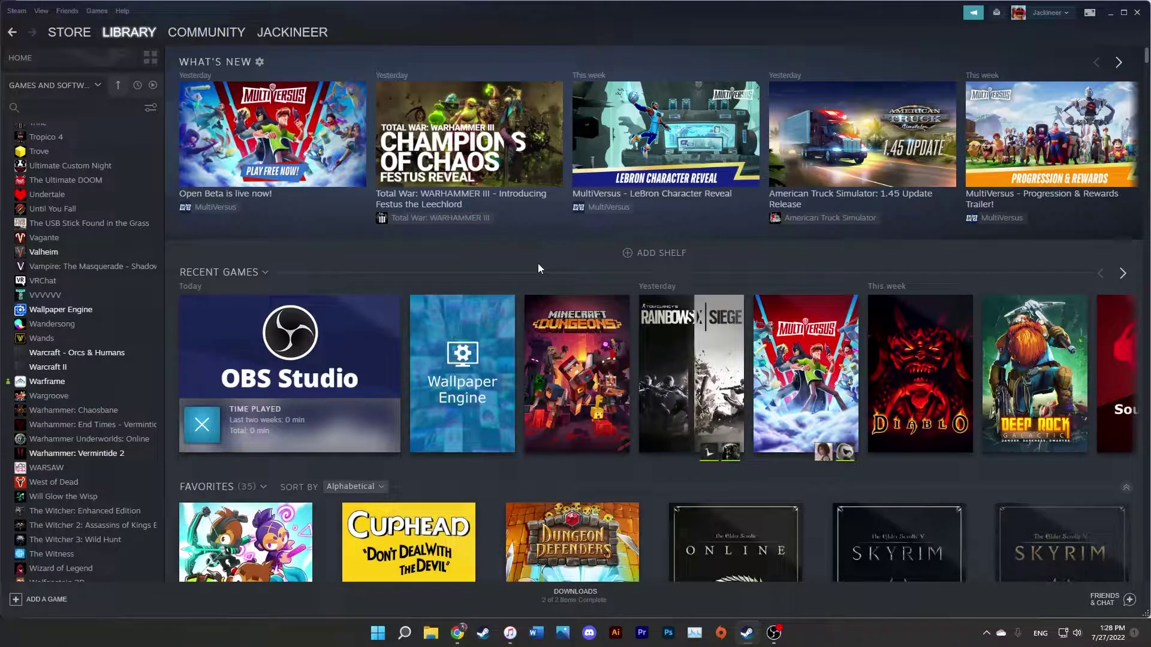
{"action": "scroll", "coordinate": [537, 263], "scroll_direction": "down", "scroll_amount": 15}
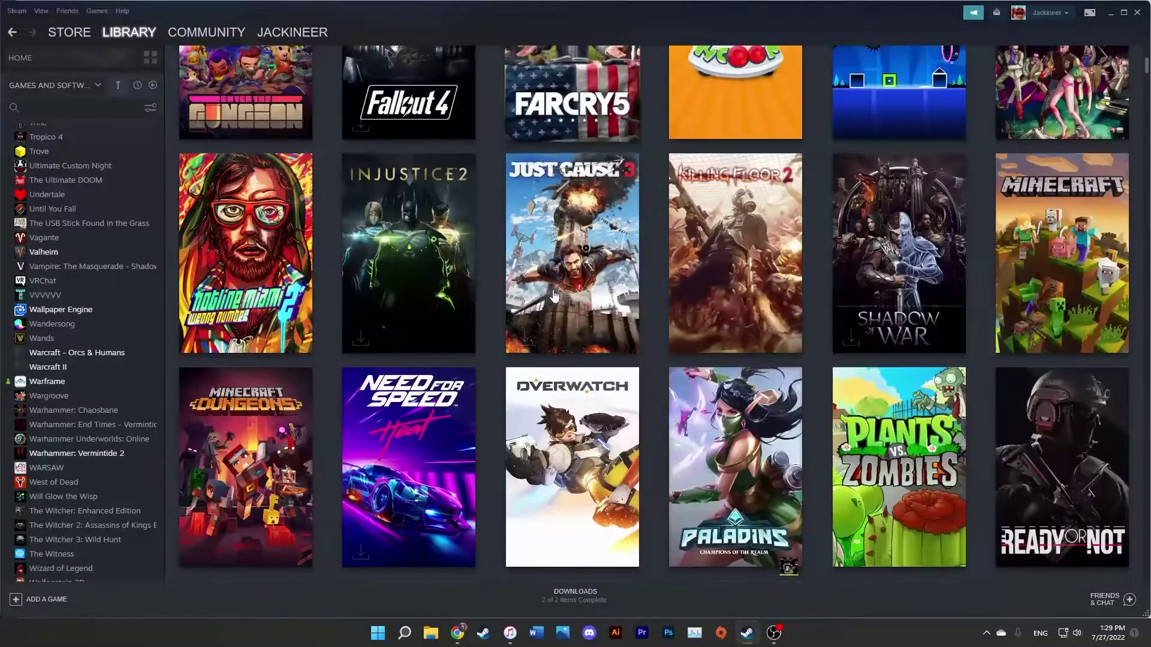
{"action": "scroll", "coordinate": [609, 350], "scroll_direction": "down", "scroll_amount": 20}
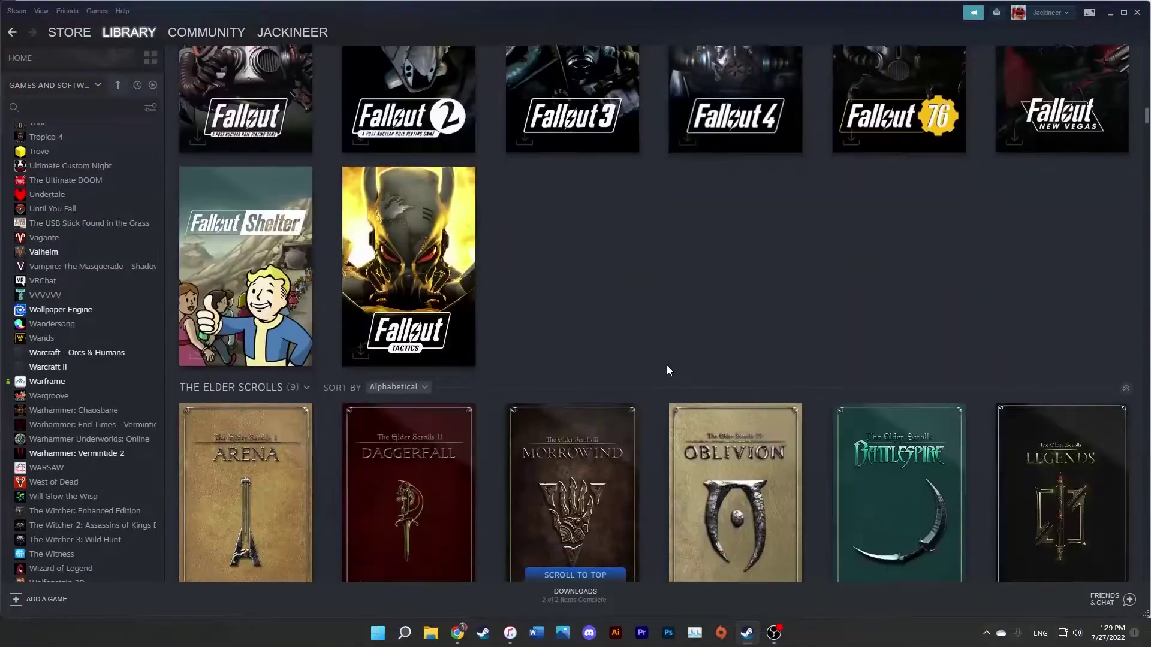
{"action": "scroll", "coordinate": [1019, 208], "scroll_direction": "up", "scroll_amount": 3}
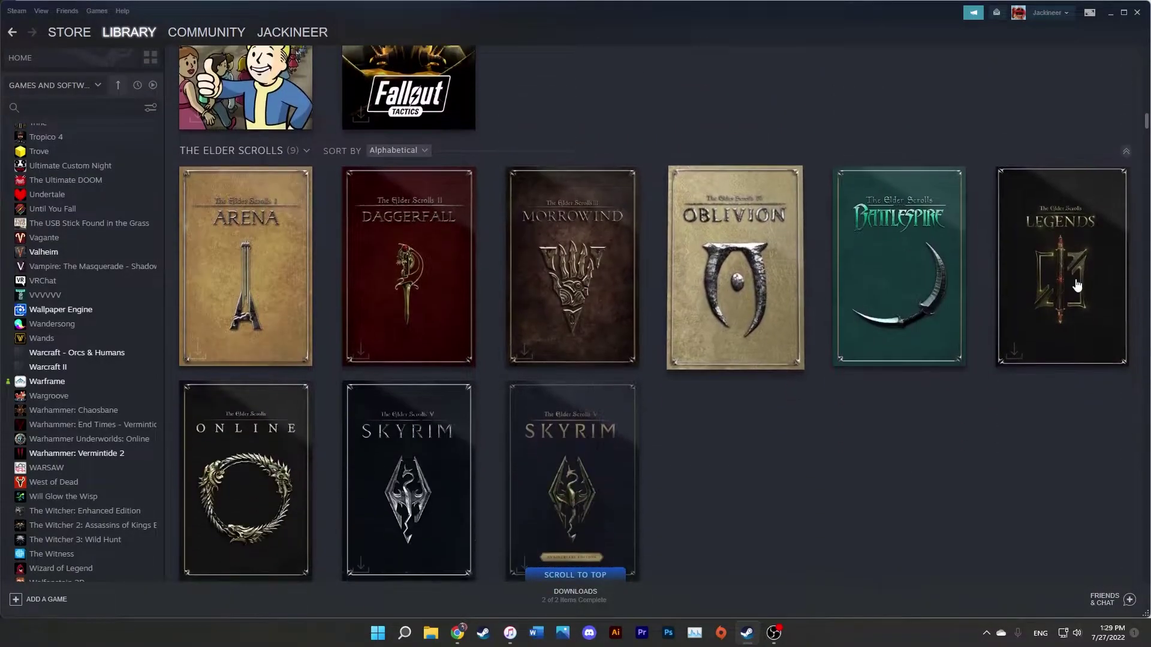
{"action": "scroll", "coordinate": [786, 276], "scroll_direction": "up", "scroll_amount": 11}
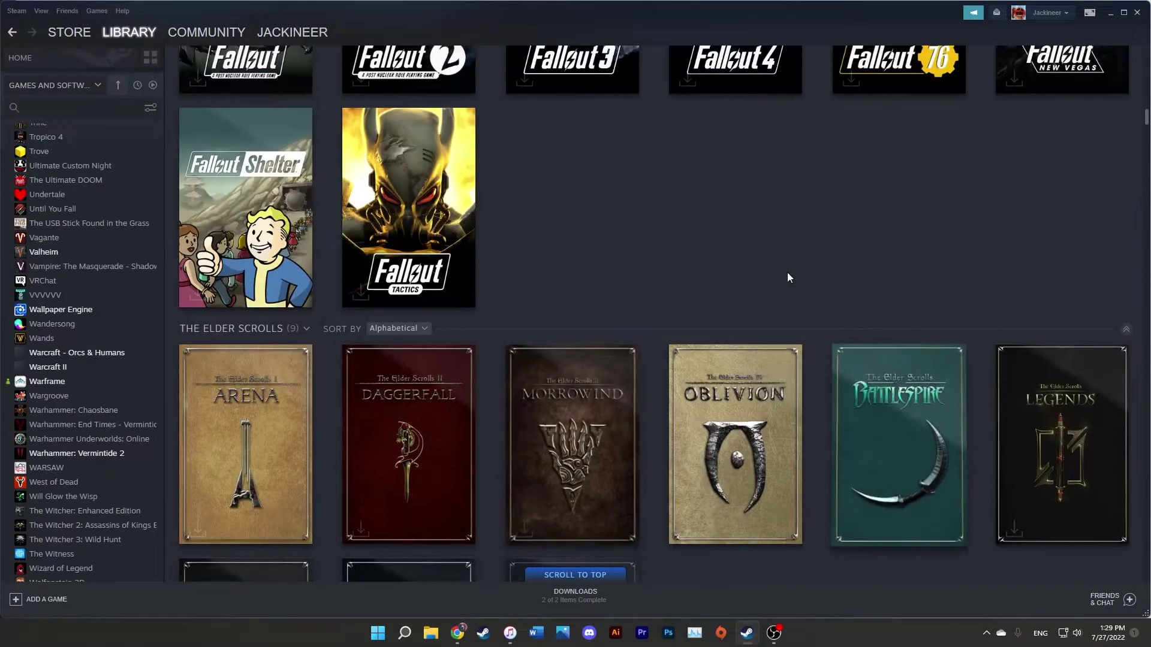
{"action": "scroll", "coordinate": [564, 344], "scroll_direction": "up", "scroll_amount": 20}
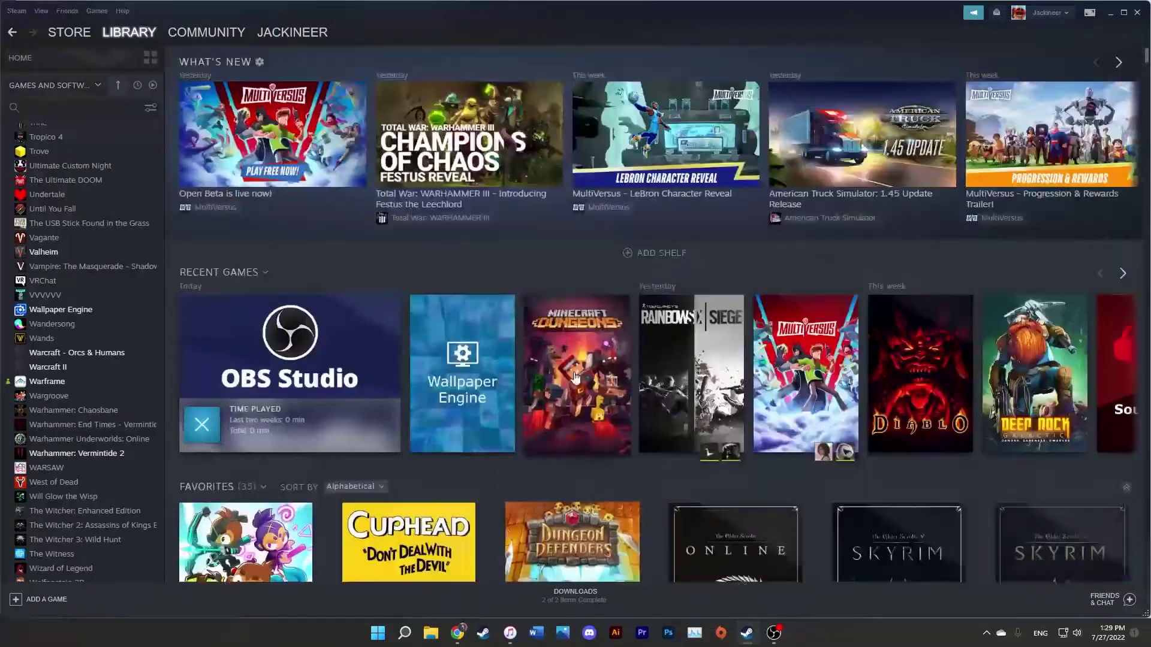
Start adding a non-Steam game, sort the program list, and select DOSBox Configuration
{"action": "left_click", "coordinate": [48, 600]}
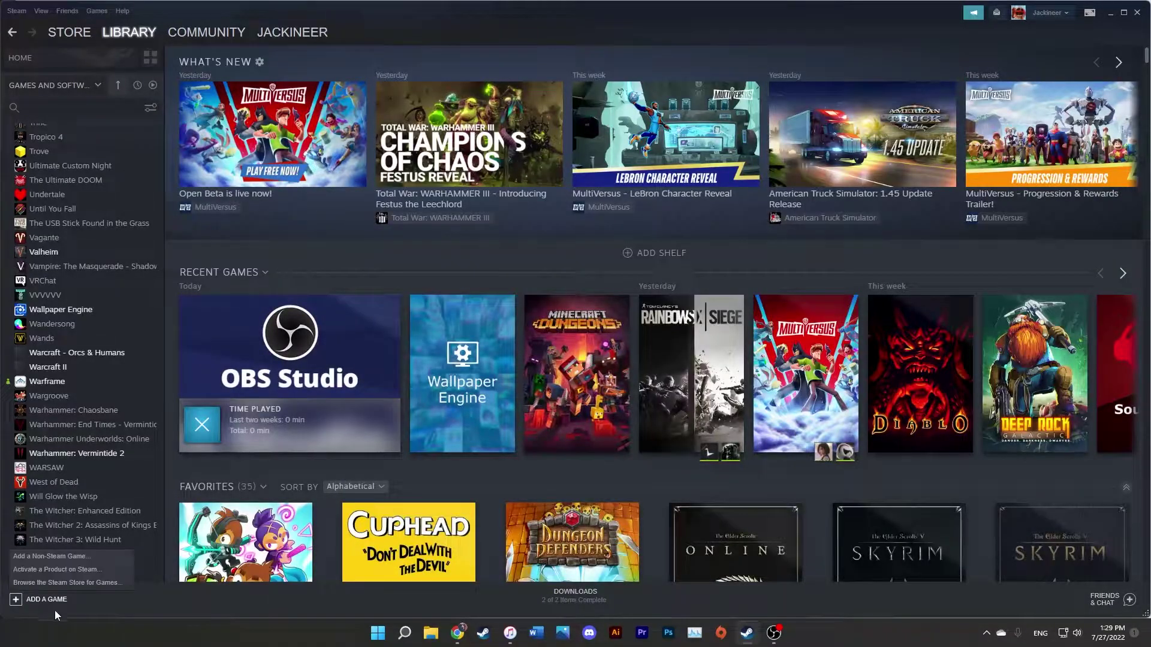
{"action": "left_click", "coordinate": [59, 558]}
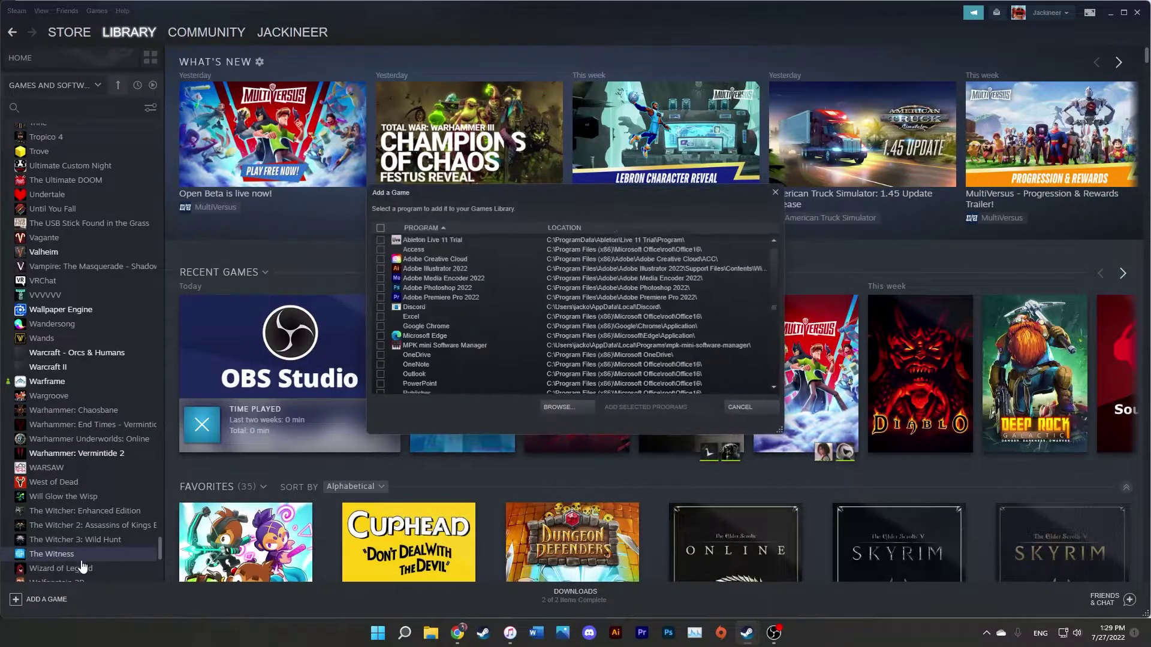
{"action": "left_click", "coordinate": [447, 227]}
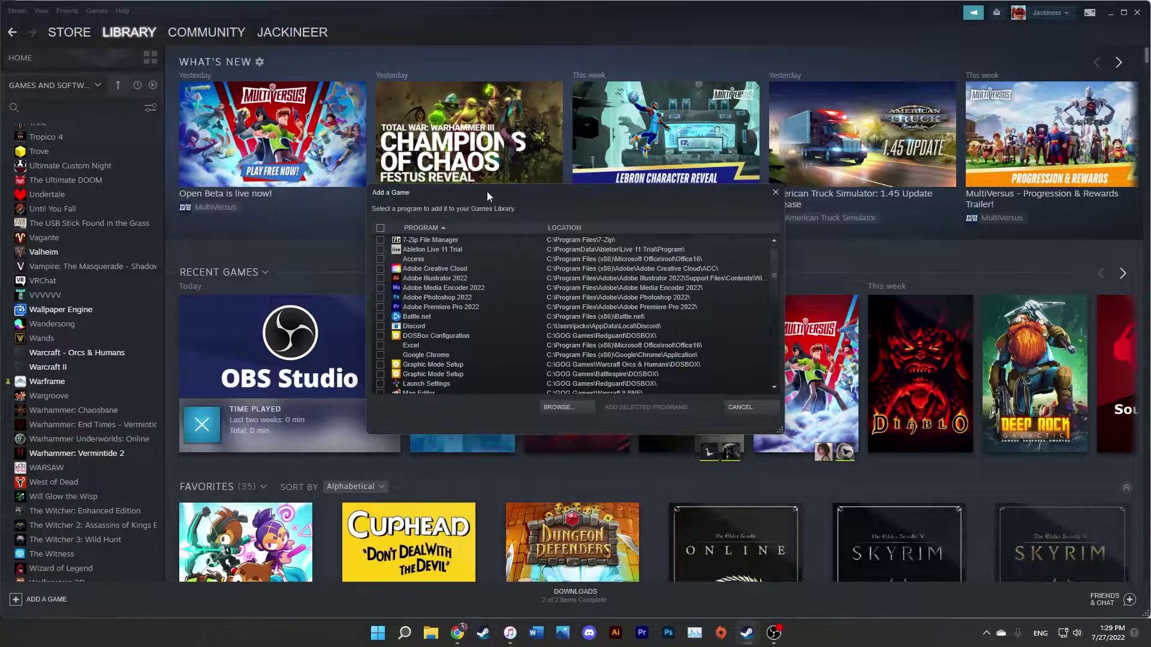
{"action": "left_click_drag", "start_coordinate": [487, 191], "coordinate": [440, 202]}
{"action": "scroll", "coordinate": [390, 249], "scroll_direction": "down", "scroll_amount": 5}
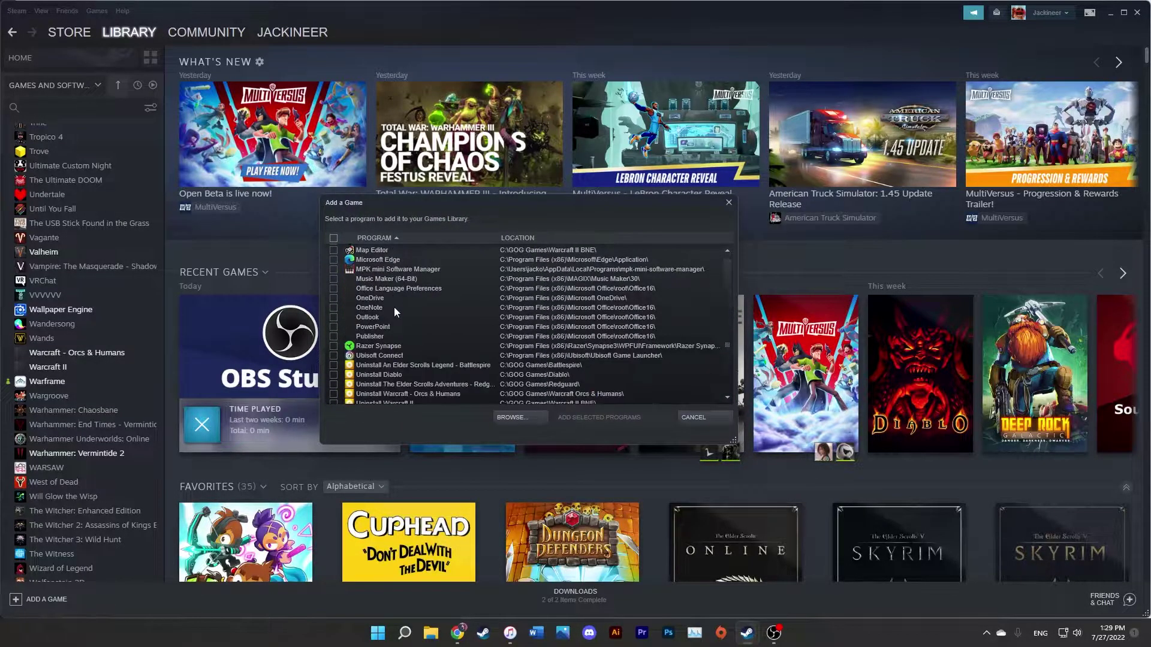
{"action": "scroll", "coordinate": [401, 390], "scroll_direction": "up", "scroll_amount": 5}
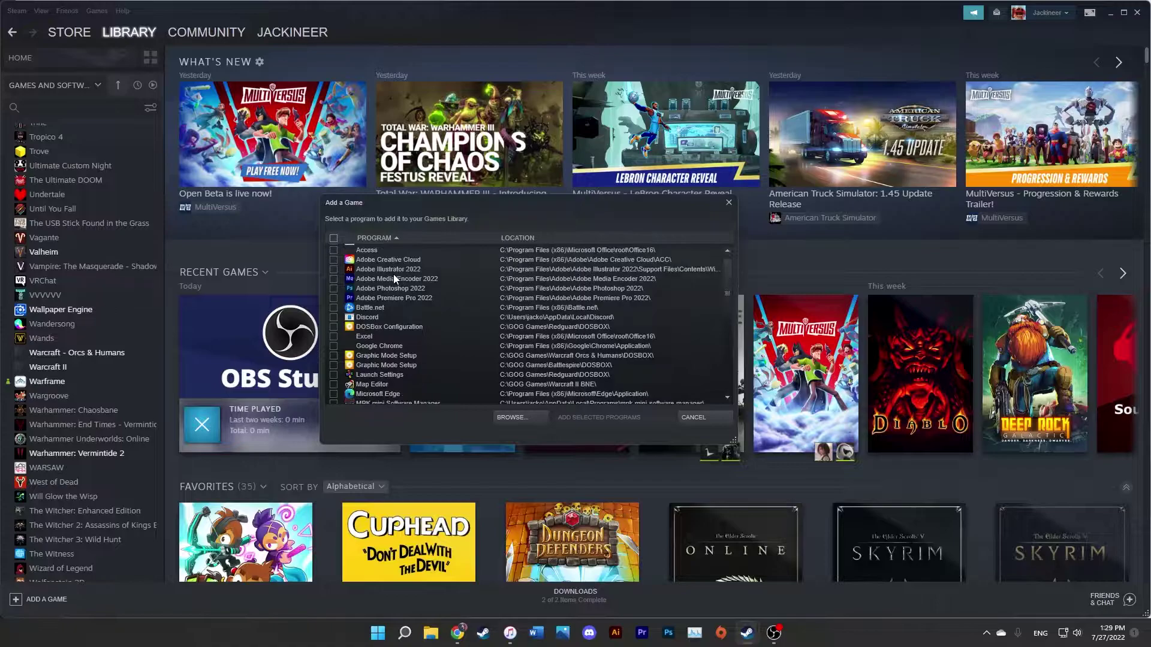
{"action": "scroll", "coordinate": [393, 278], "scroll_direction": "down", "scroll_amount": 1}
{"action": "left_click", "coordinate": [600, 308]}
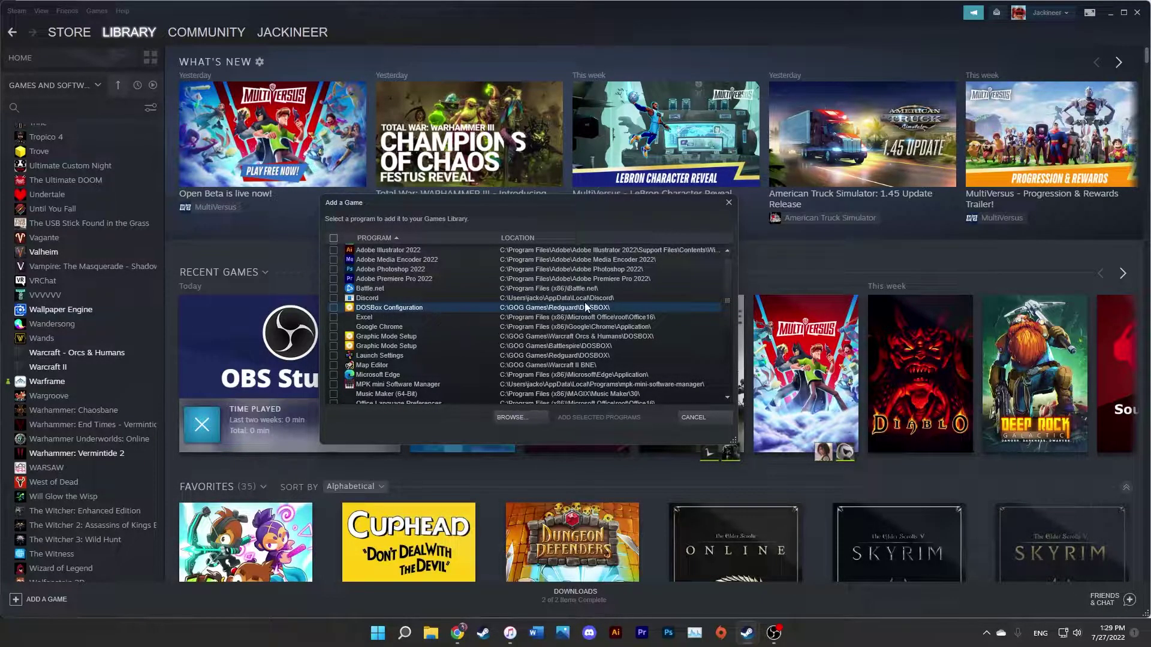
Browse the disk to the GOG Games Redguard folder
{"action": "scroll", "coordinate": [583, 313], "scroll_direction": "up", "scroll_amount": 2}
{"action": "left_click_drag", "start_coordinate": [575, 204], "coordinate": [591, 186]}
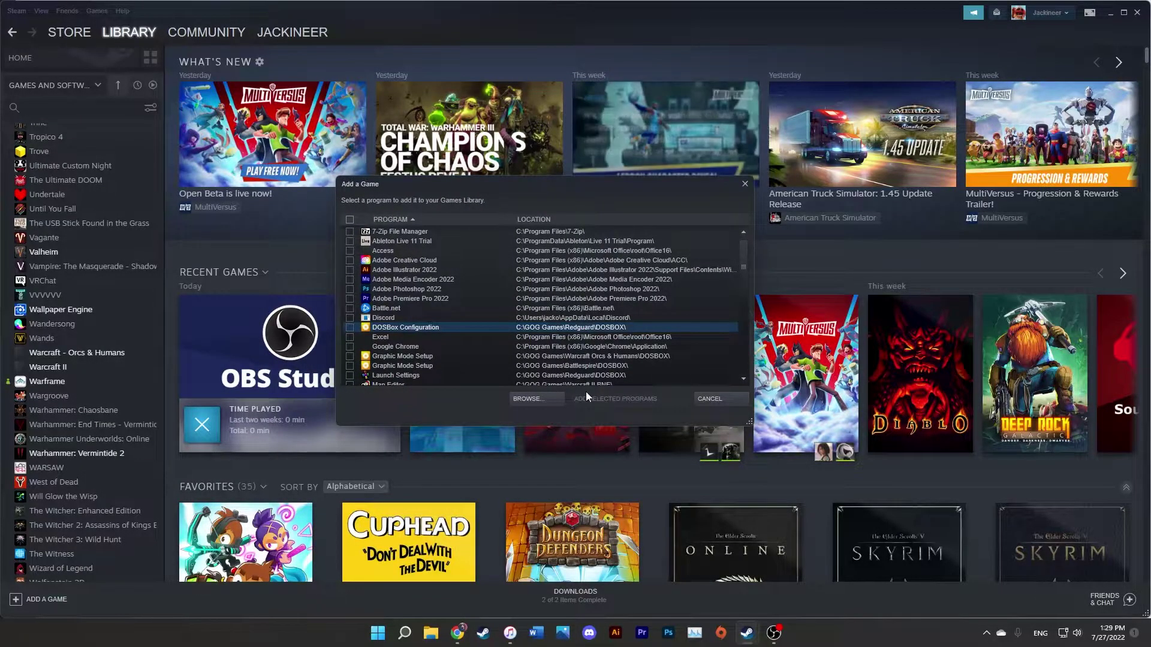
{"action": "left_click", "coordinate": [540, 399]}
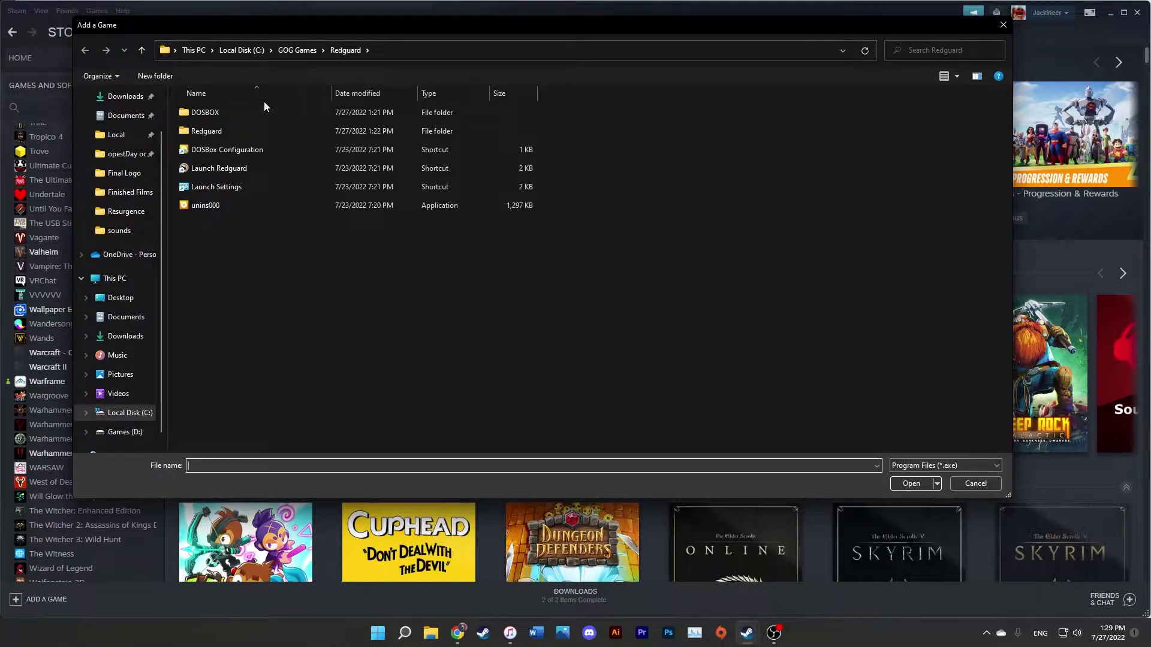
Choose C:\GOG Games\Redguard\Launch Redguard as the program to add
{"action": "left_click", "coordinate": [231, 52]}
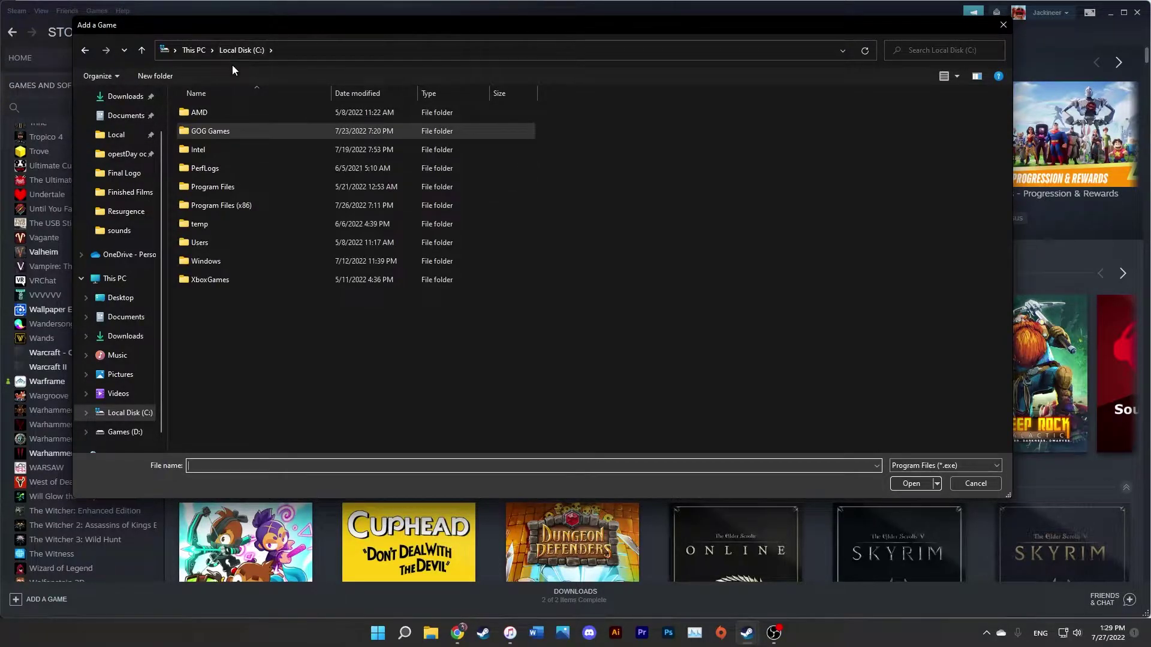
{"action": "double_click", "coordinate": [211, 130]}
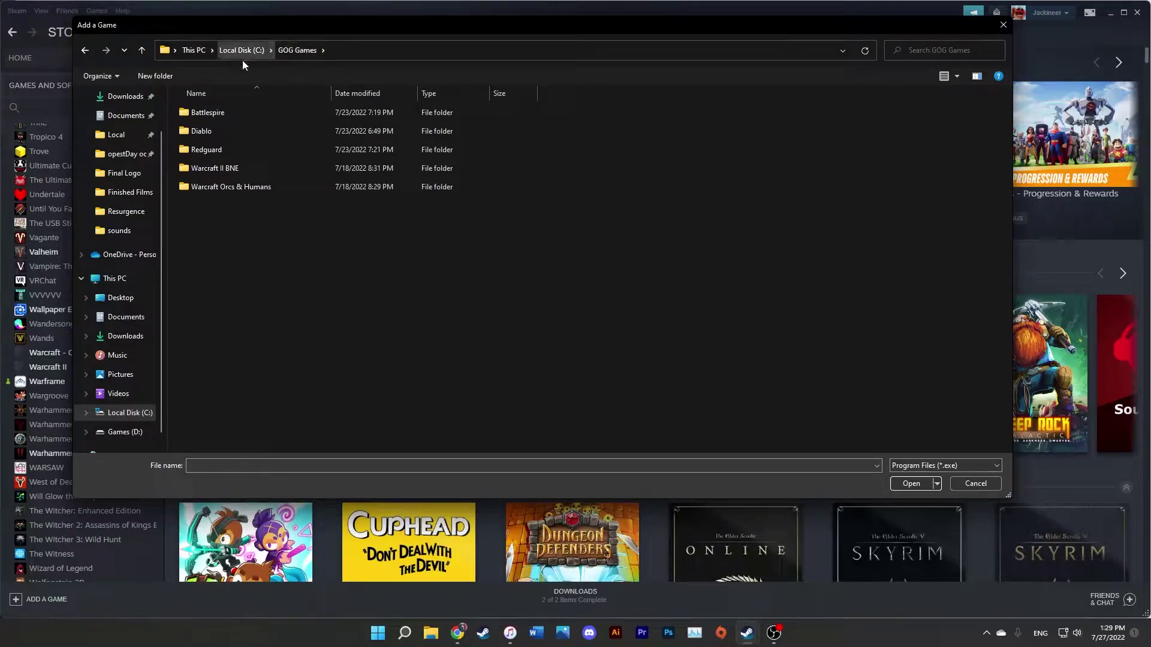
{"action": "double_click", "coordinate": [231, 150]}
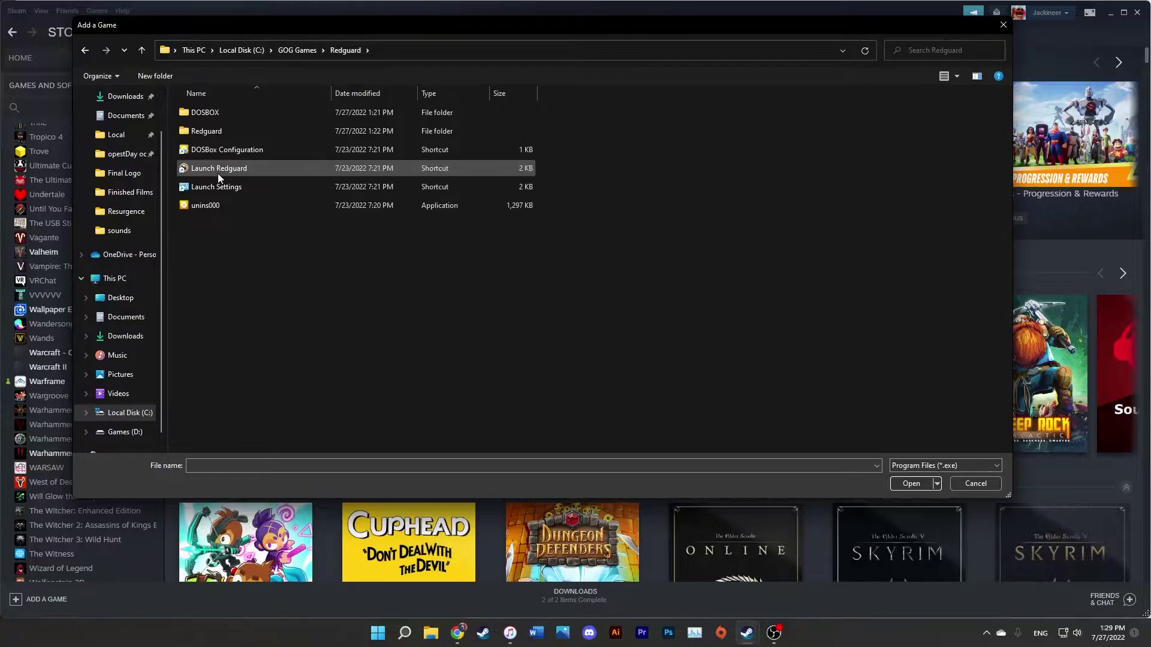
{"action": "left_click", "coordinate": [362, 170]}
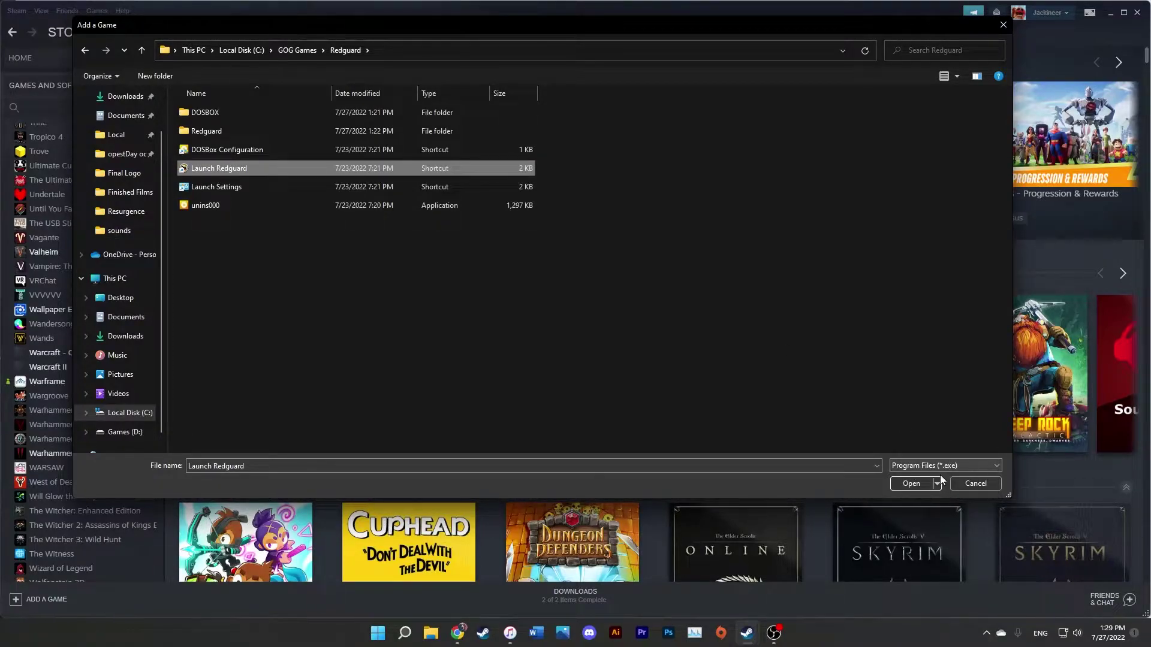
{"action": "left_click", "coordinate": [912, 483]}
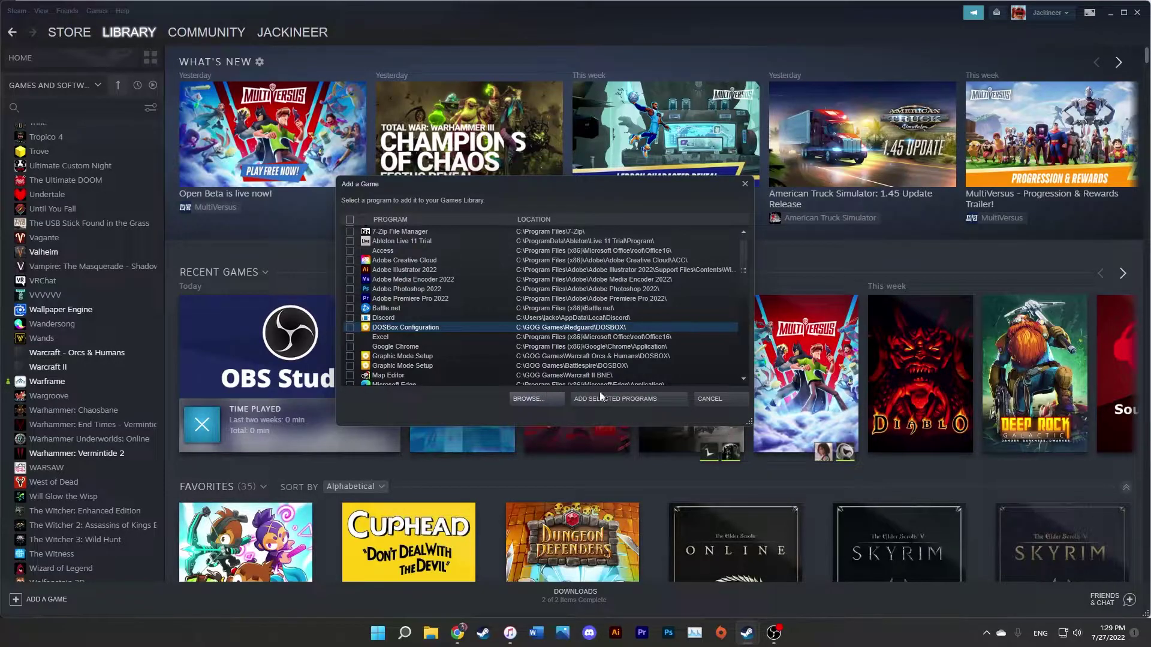
Add the selected program, then search 'launc' and open the Launch Settings page
{"action": "left_click", "coordinate": [647, 397]}
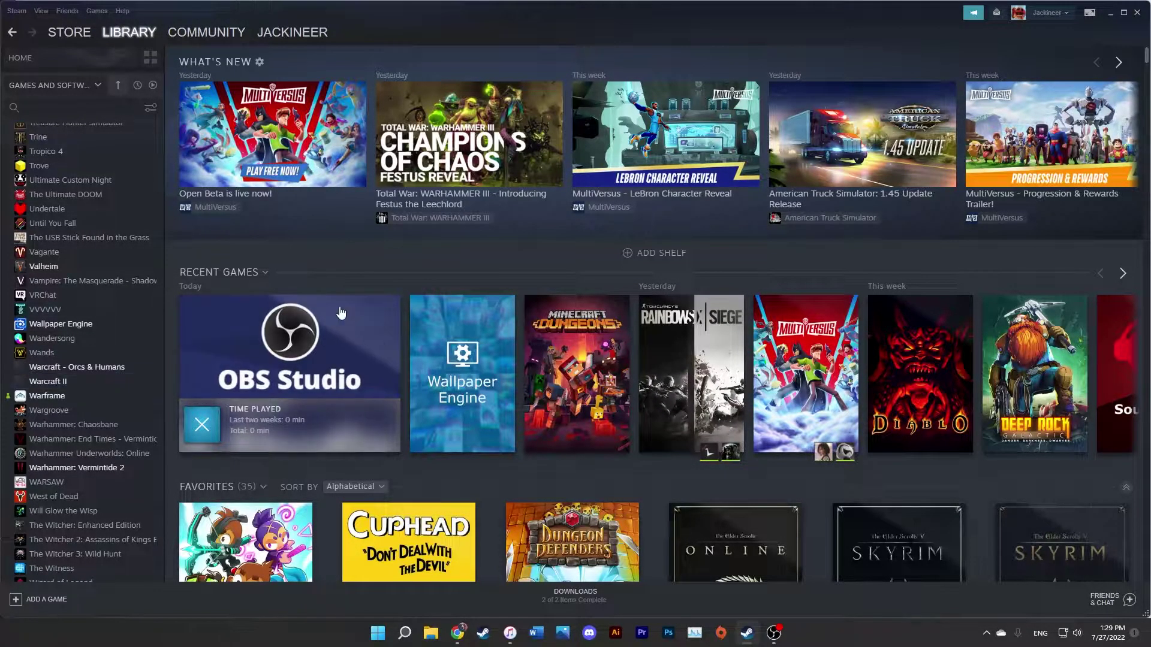
{"action": "left_click", "coordinate": [58, 111]}
{"action": "type", "text": "launc"}
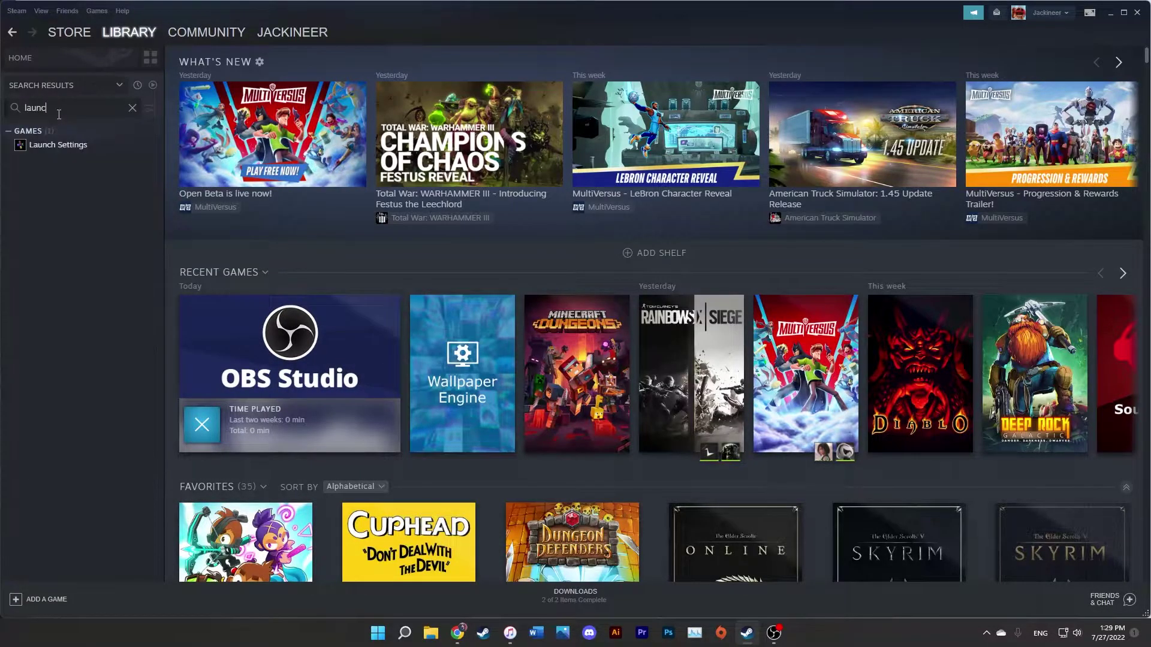
{"action": "left_click", "coordinate": [46, 145]}
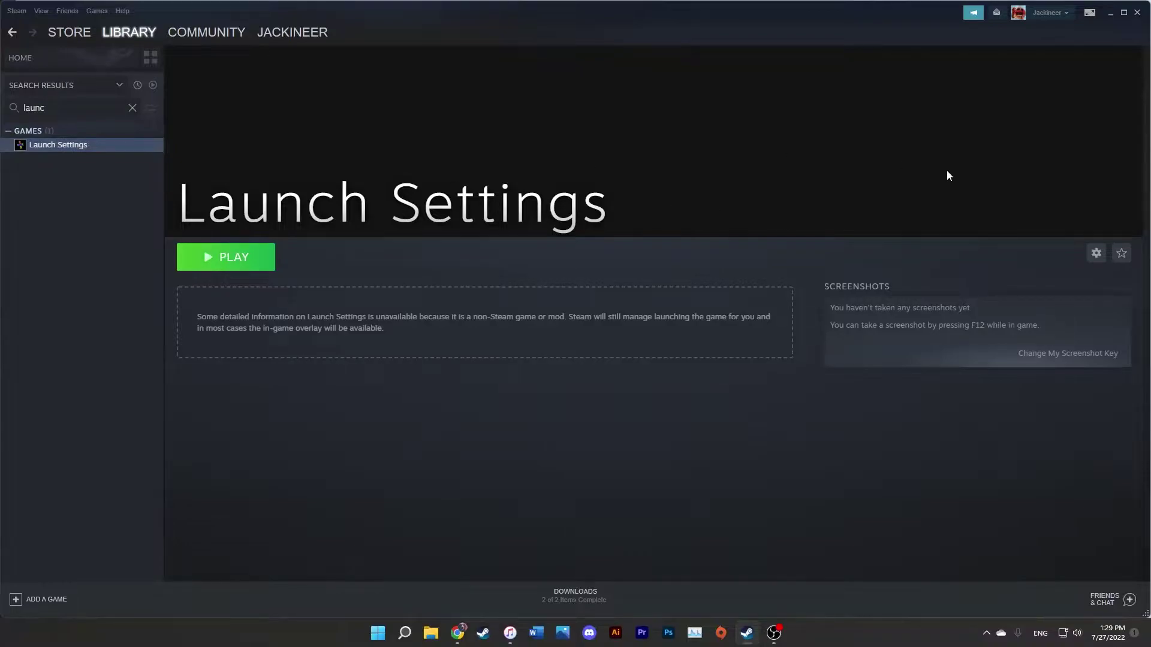
Test-launch Launch Settings with PLAY, then close the DOSBox window it opens
{"action": "left_click", "coordinate": [257, 253]}
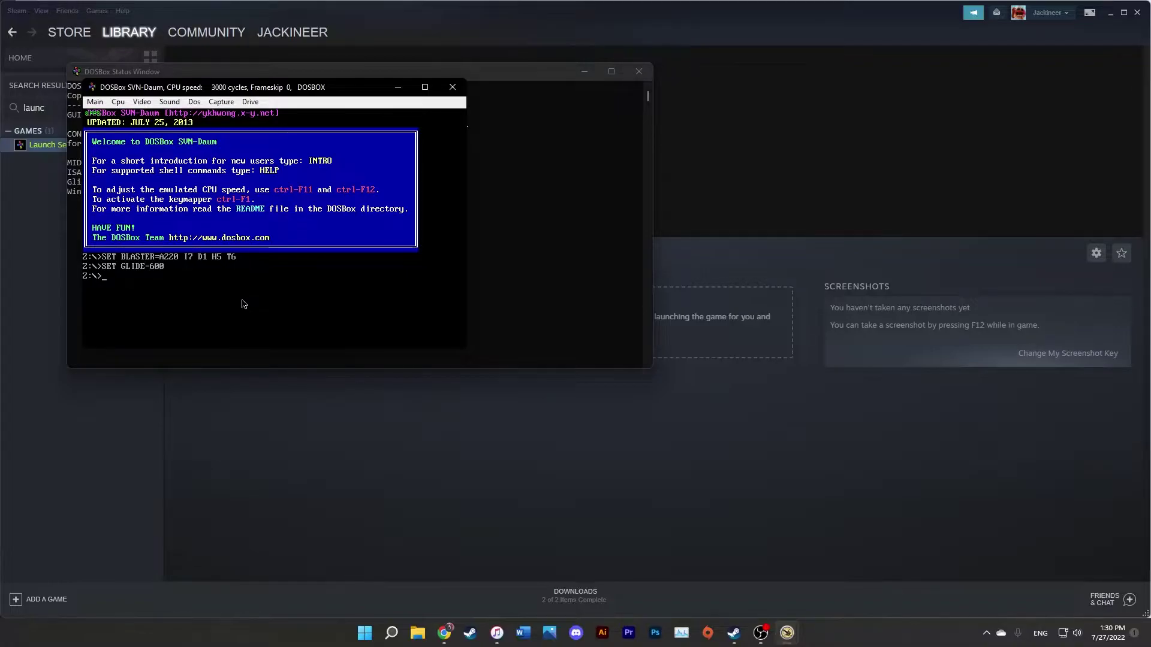
{"action": "left_click", "coordinate": [452, 89]}
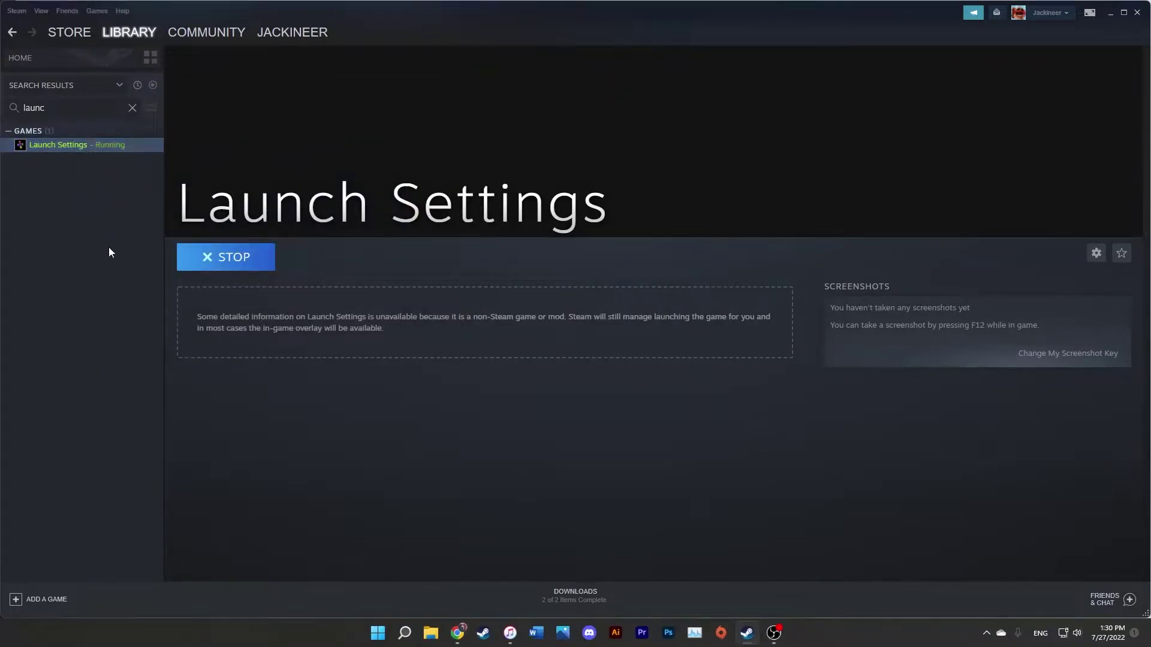
Open the Launch Settings Properties, move the dialog right, and minimize the main Steam window
{"action": "right_click", "coordinate": [85, 145]}
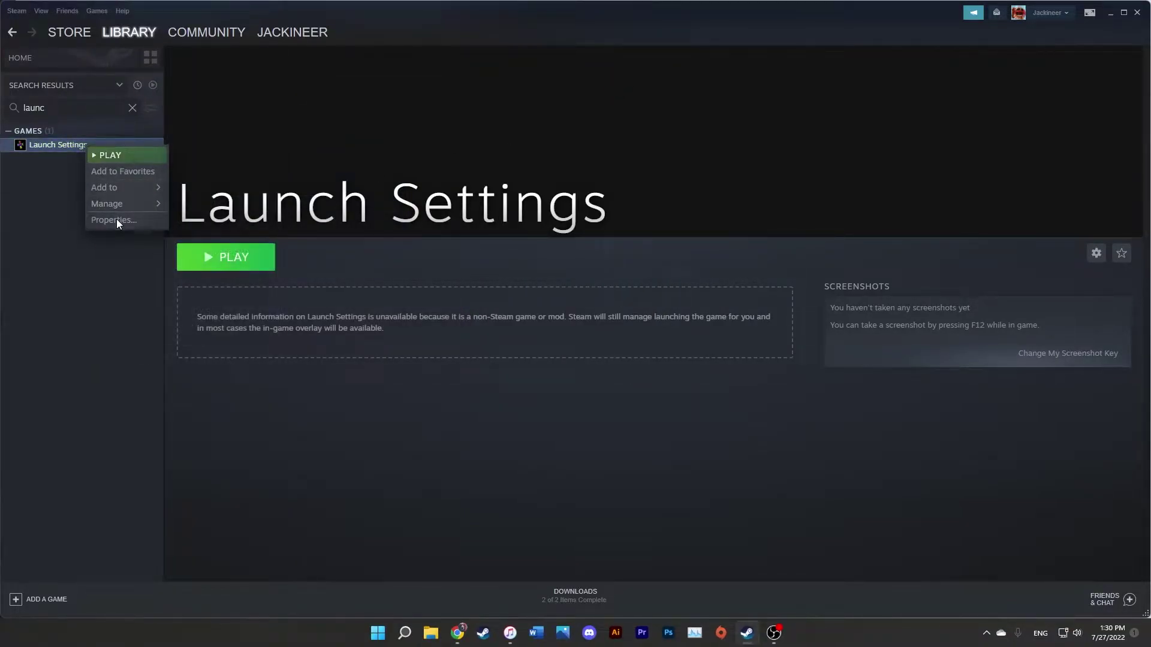
{"action": "left_click", "coordinate": [114, 221]}
{"action": "left_click_drag", "start_coordinate": [649, 177], "coordinate": [663, 139]}
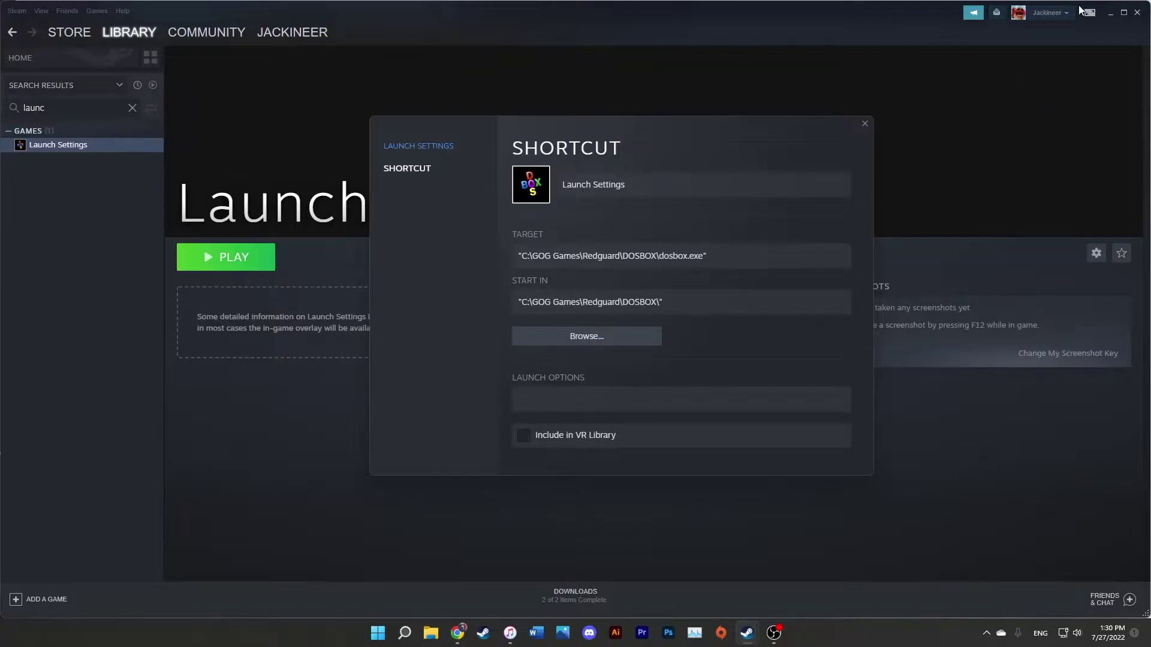
{"action": "left_click", "coordinate": [1110, 12]}
{"action": "left_click_drag", "start_coordinate": [617, 127], "coordinate": [853, 112]}
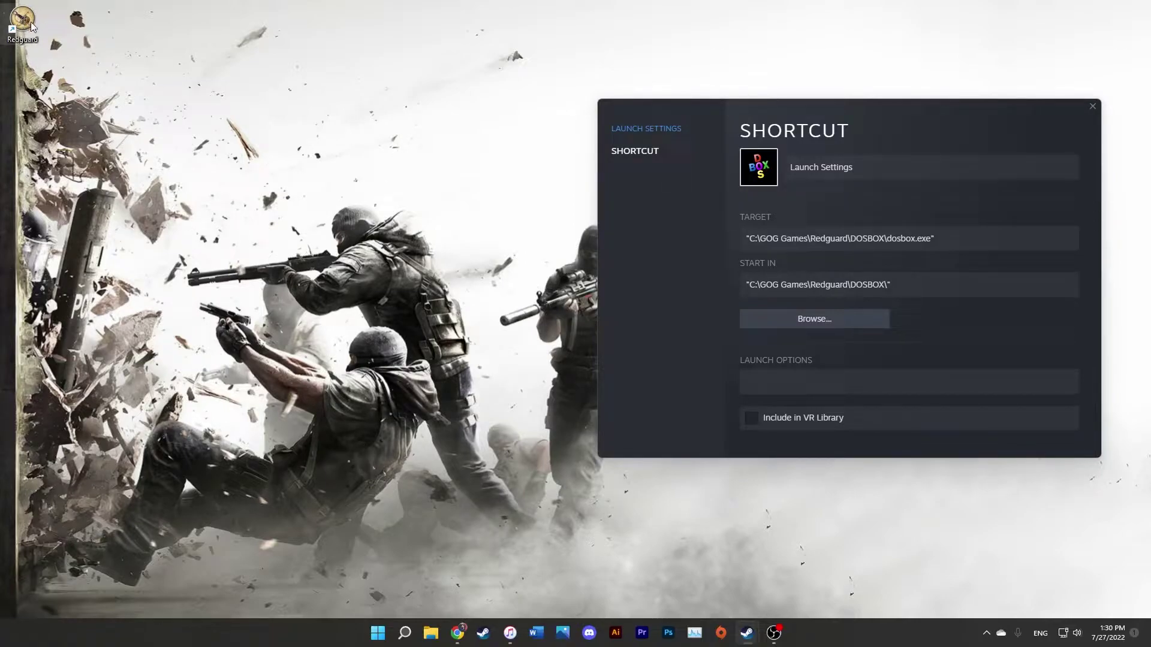
{"action": "left_click_drag", "start_coordinate": [20, 19], "coordinate": [193, 84]}
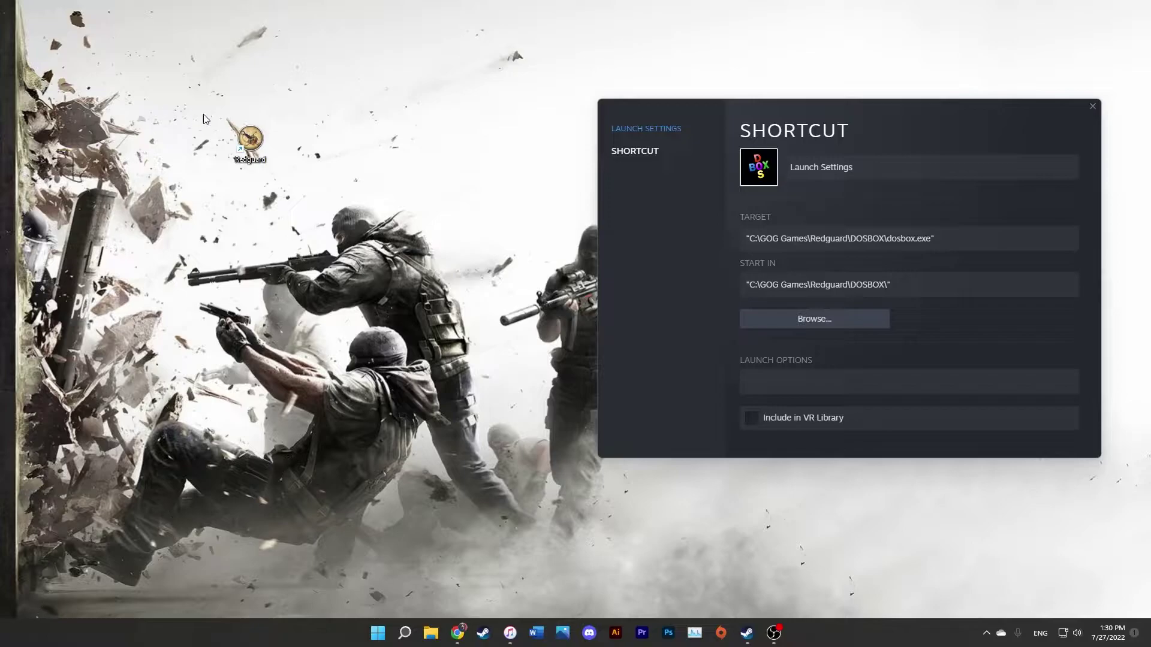
{"action": "mouse_move", "coordinate": [261, 151]}
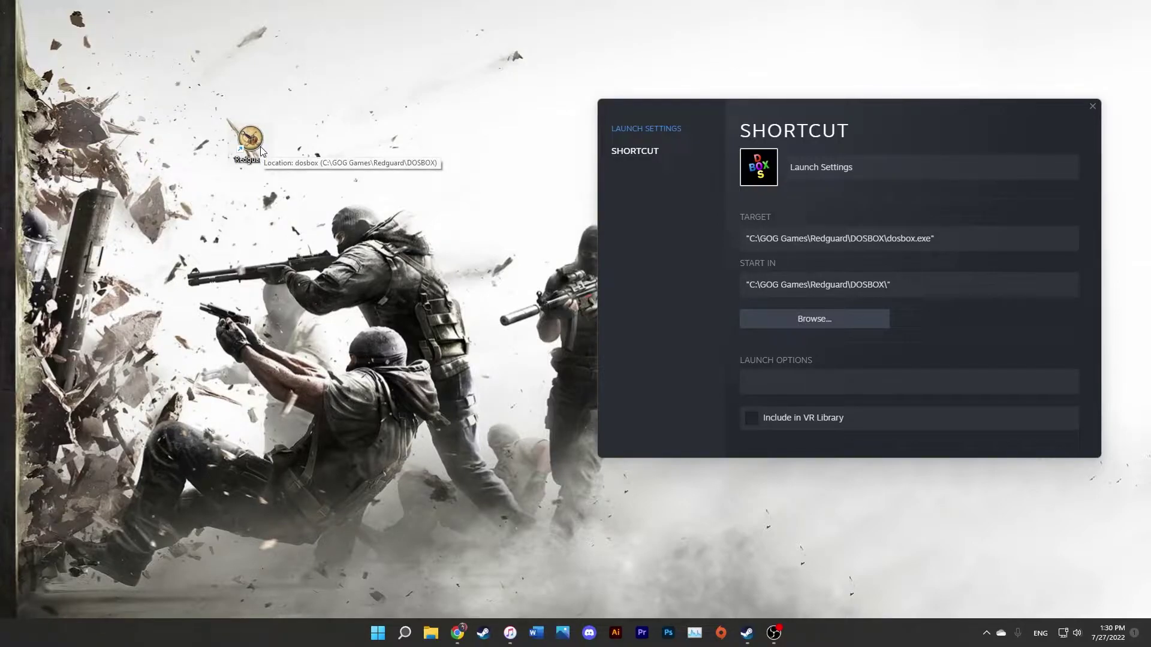
{"action": "left_click_drag", "start_coordinate": [261, 151], "coordinate": [211, 146]}
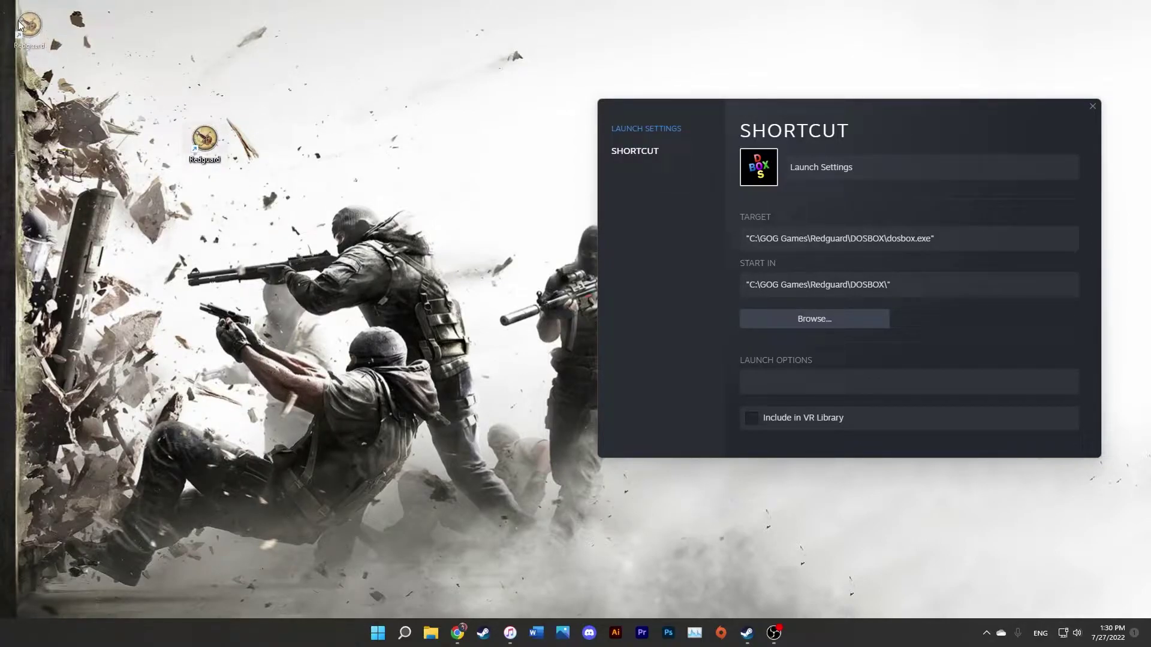
Open the Redguard desktop shortcut's Properties and arrange it beside Steam's Shortcut window
{"action": "right_click", "coordinate": [30, 16]}
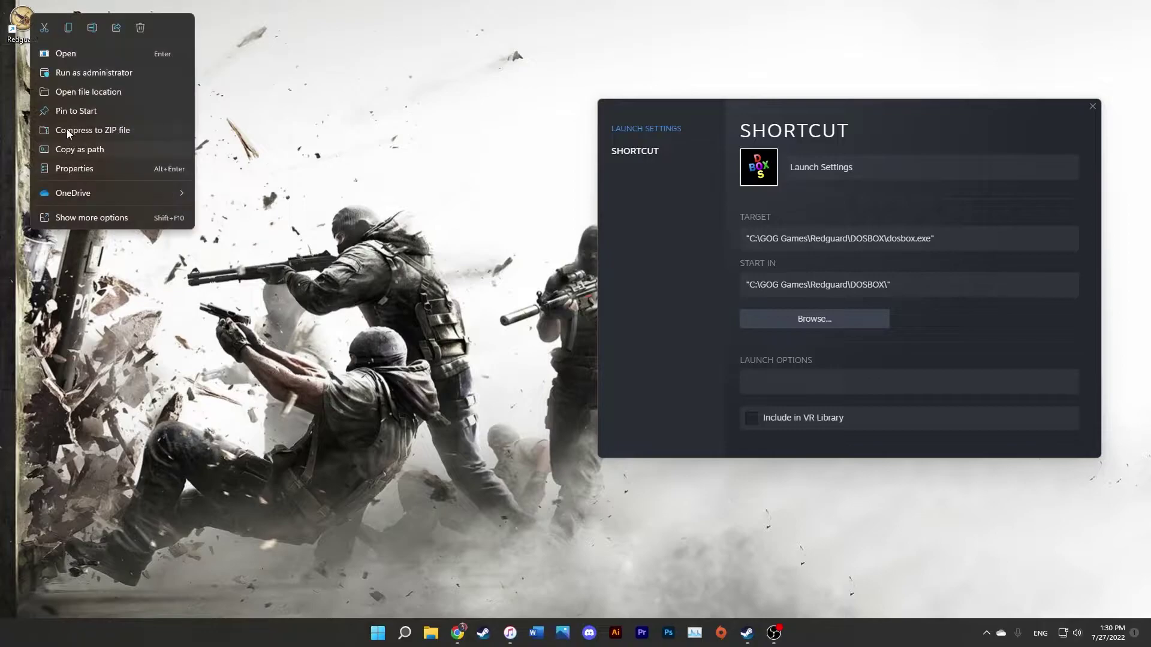
{"action": "left_click", "coordinate": [66, 173]}
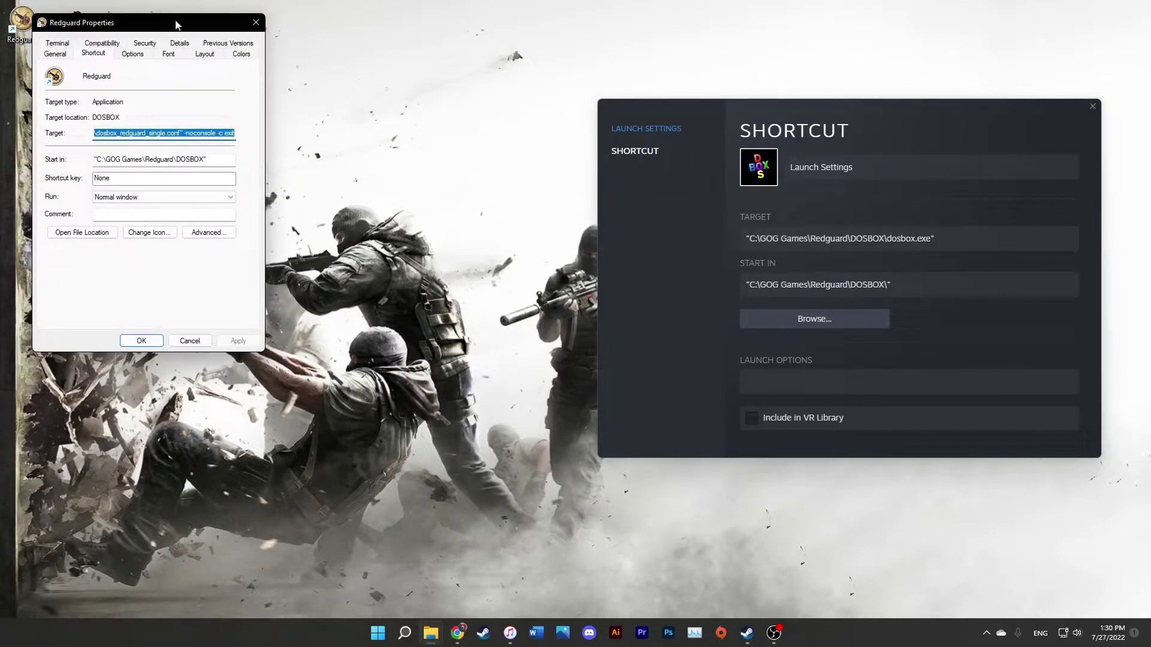
{"action": "left_click_drag", "start_coordinate": [175, 23], "coordinate": [231, 46]}
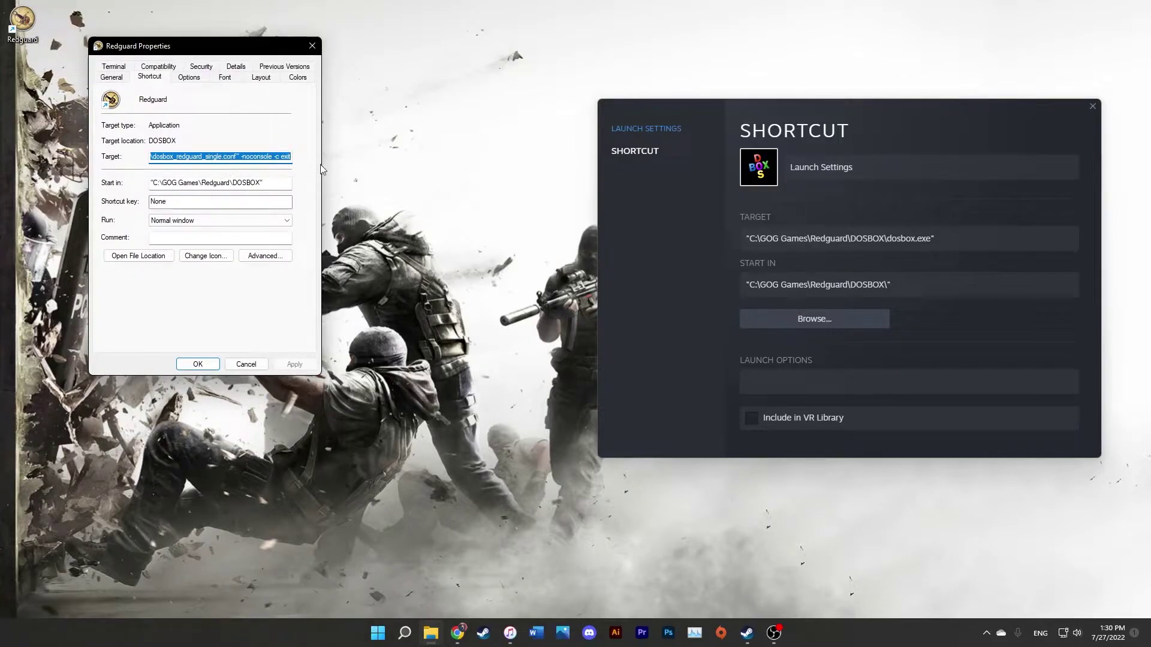
{"action": "left_click_drag", "start_coordinate": [904, 116], "coordinate": [703, 80]}
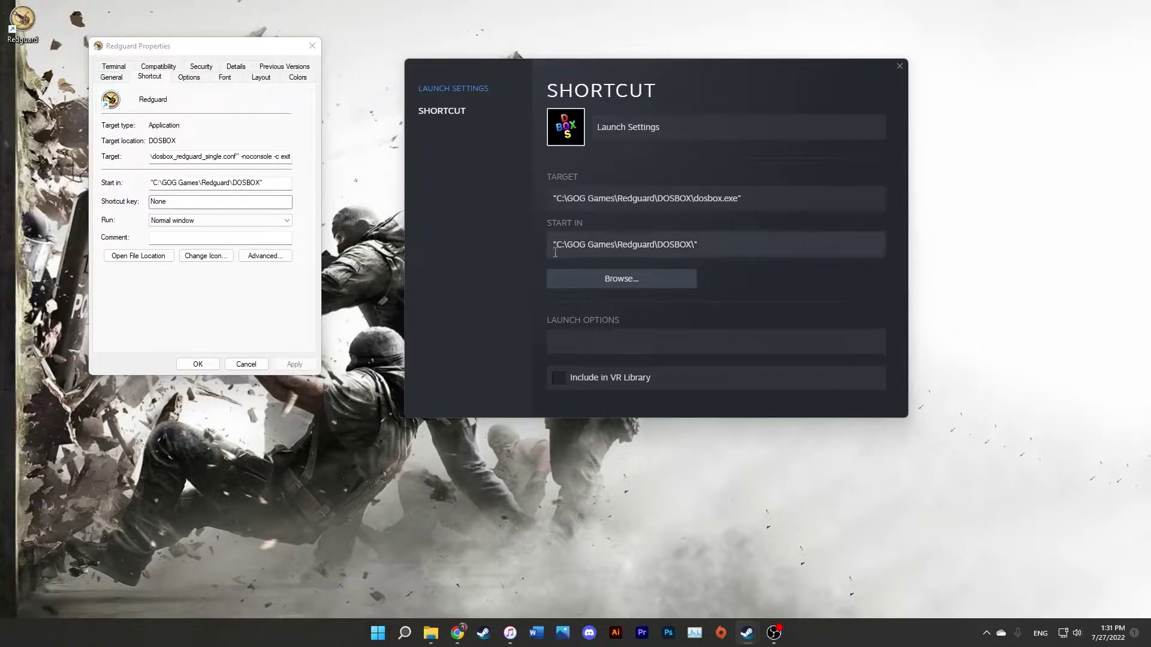
{"action": "key", "text": "ctrl+a"}
{"action": "left_click", "coordinate": [251, 282]}
Select the Redguard shortcut's full DOSBox Target command for copying
{"action": "left_click_drag", "start_coordinate": [263, 183], "coordinate": [151, 183]}
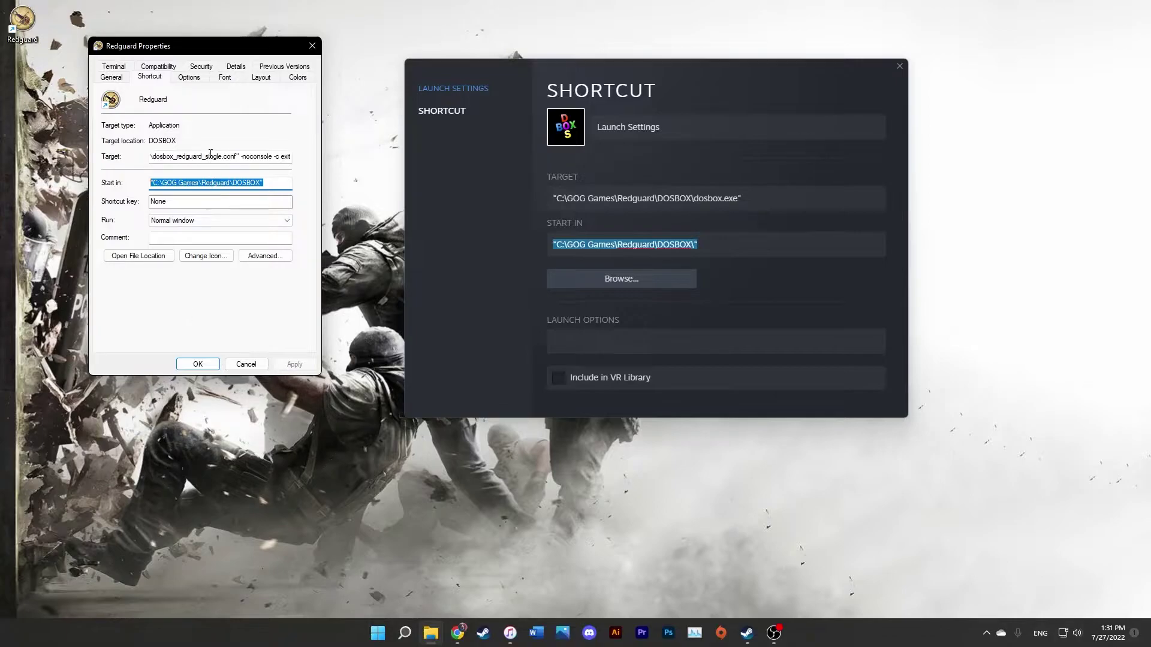
{"action": "left_click", "coordinate": [180, 157]}
{"action": "key", "text": "Left"}
{"action": "key", "text": "Left"}
{"action": "key", "text": "Left"}
{"action": "key", "text": "Left"}
{"action": "key", "text": "Left"}
{"action": "key", "text": "Left"}
{"action": "key", "text": "Left"}
{"action": "key", "text": "Left"}
{"action": "key", "text": "Left"}
{"action": "key", "text": "Left"}
{"action": "key", "text": "Left"}
{"action": "key", "text": "Left"}
{"action": "key", "text": "Left"}
{"action": "key", "text": "Left"}
{"action": "key", "text": "Left"}
{"action": "key", "text": "Left"}
{"action": "key", "text": "Left"}
{"action": "key", "text": "Left"}
{"action": "key", "text": "Left"}
{"action": "key", "text": "Left"}
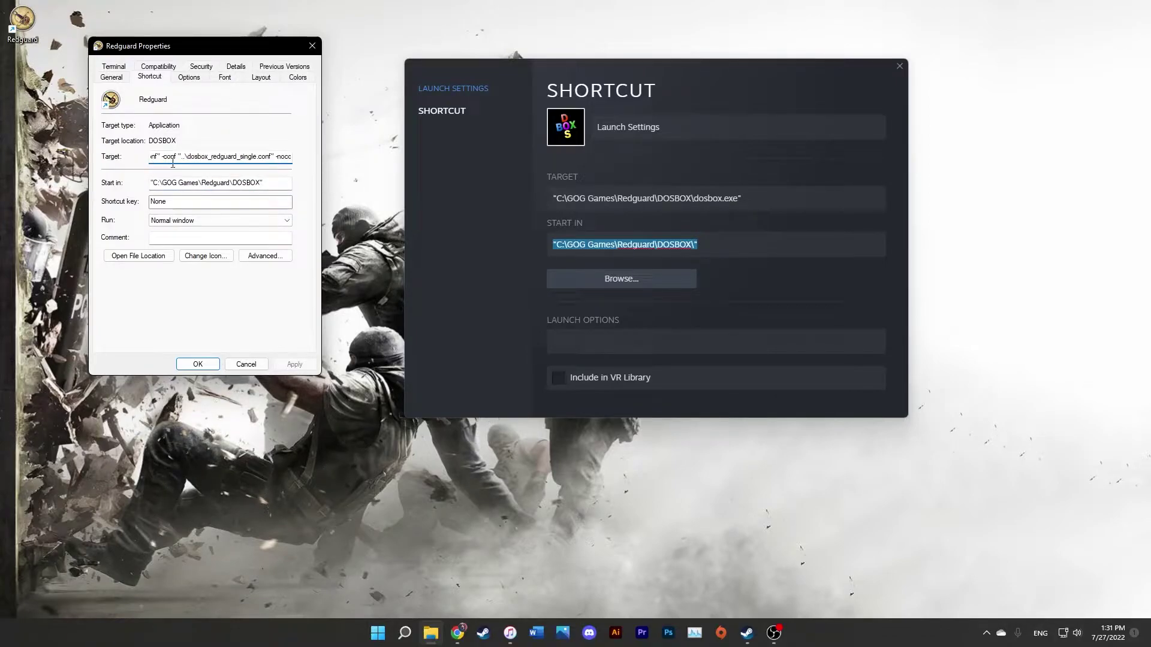
{"action": "key", "text": "Left"}
{"action": "key", "text": "Left"}
{"action": "key", "text": "Left"}
{"action": "key", "text": "Left"}
{"action": "key", "text": "Left"}
{"action": "key", "text": "Left"}
{"action": "key", "text": "Left"}
{"action": "key", "text": "Left"}
{"action": "key", "text": "Left"}
{"action": "key", "text": "Left"}
{"action": "key", "text": "Left"}
{"action": "key", "text": "Left"}
{"action": "key", "text": "Left"}
{"action": "key", "text": "Left"}
{"action": "key", "text": "Left"}
{"action": "key", "text": "Left"}
{"action": "key", "text": "Left"}
{"action": "key", "text": "Left"}
{"action": "key", "text": "Left"}
{"action": "key", "text": "Left"}
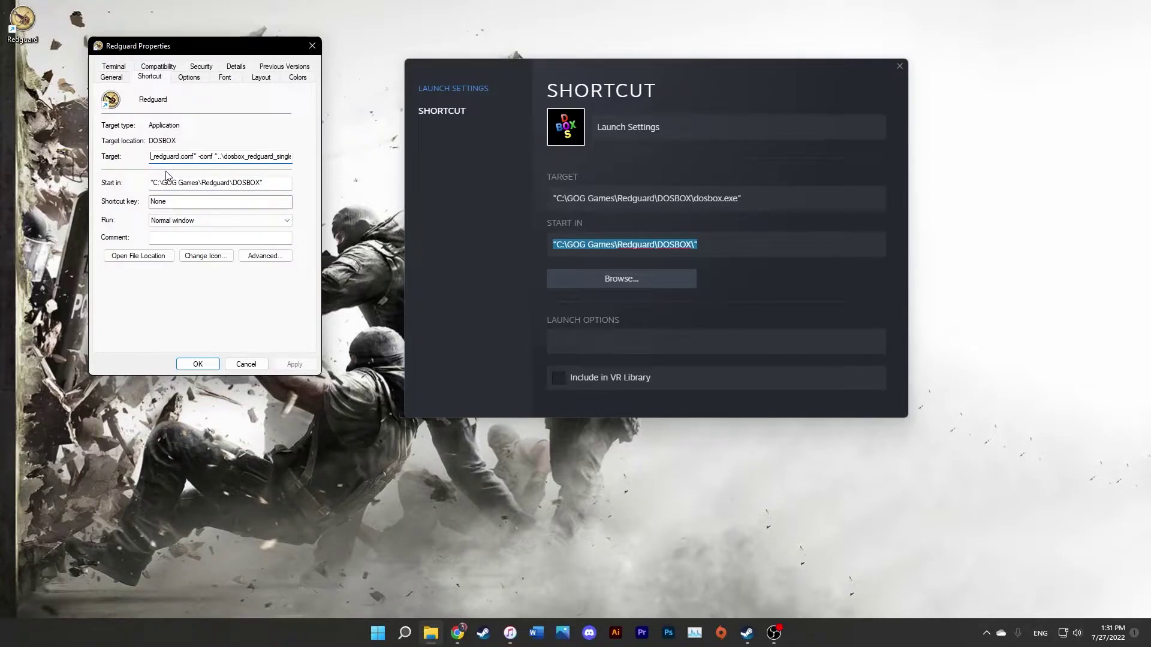
{"action": "key", "text": "Left"}
{"action": "key", "text": "Left"}
{"action": "key", "text": "Left"}
{"action": "key", "text": "Left"}
{"action": "key", "text": "Left"}
{"action": "key", "text": "Left"}
{"action": "key", "text": "Left"}
{"action": "key", "text": "Left"}
{"action": "key", "text": "Left"}
{"action": "key", "text": "Left"}
{"action": "key", "text": "Left"}
{"action": "key", "text": "Left"}
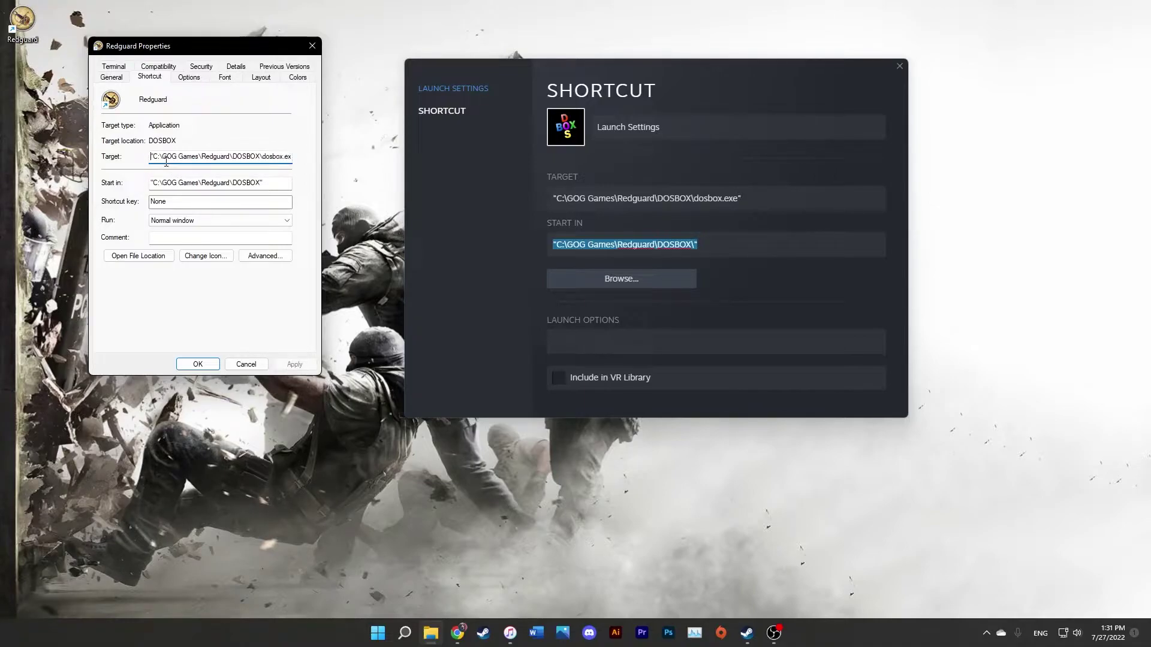
{"action": "left_click_drag", "start_coordinate": [152, 157], "coordinate": [340, 160]}
{"action": "key", "text": "ctrl+c"}
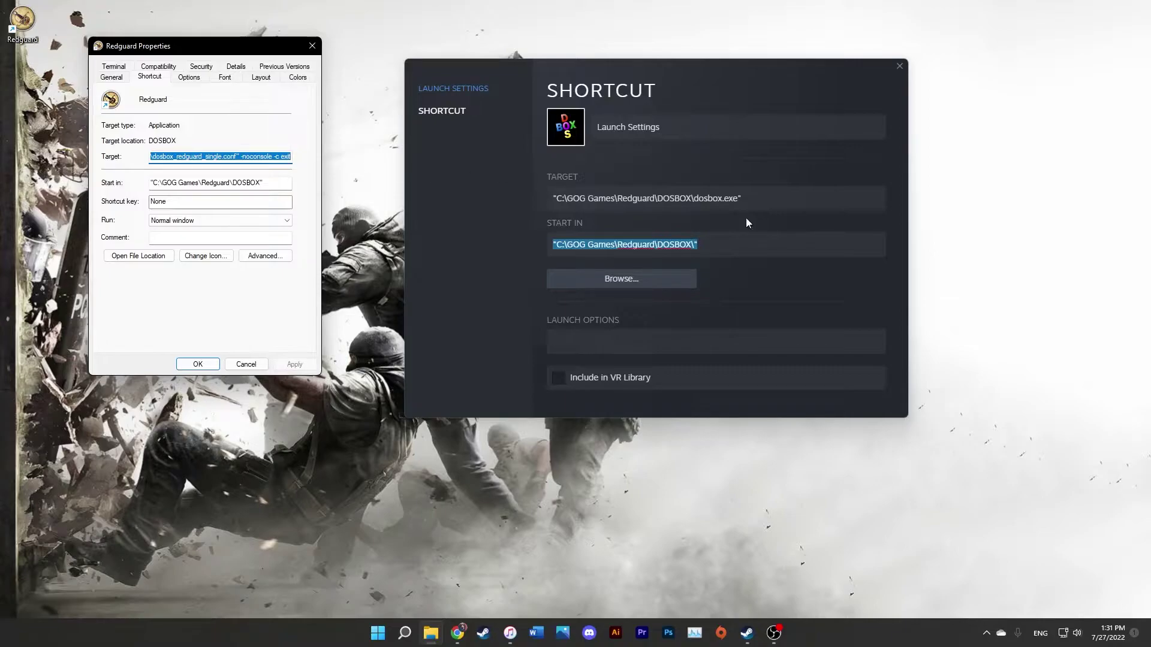
Paste the DOSBox command over Steam's TARGET and trim the START IN trailing backslash
{"action": "left_click_drag", "start_coordinate": [744, 199], "coordinate": [530, 199]}
{"action": "key", "text": "ctrl+v"}
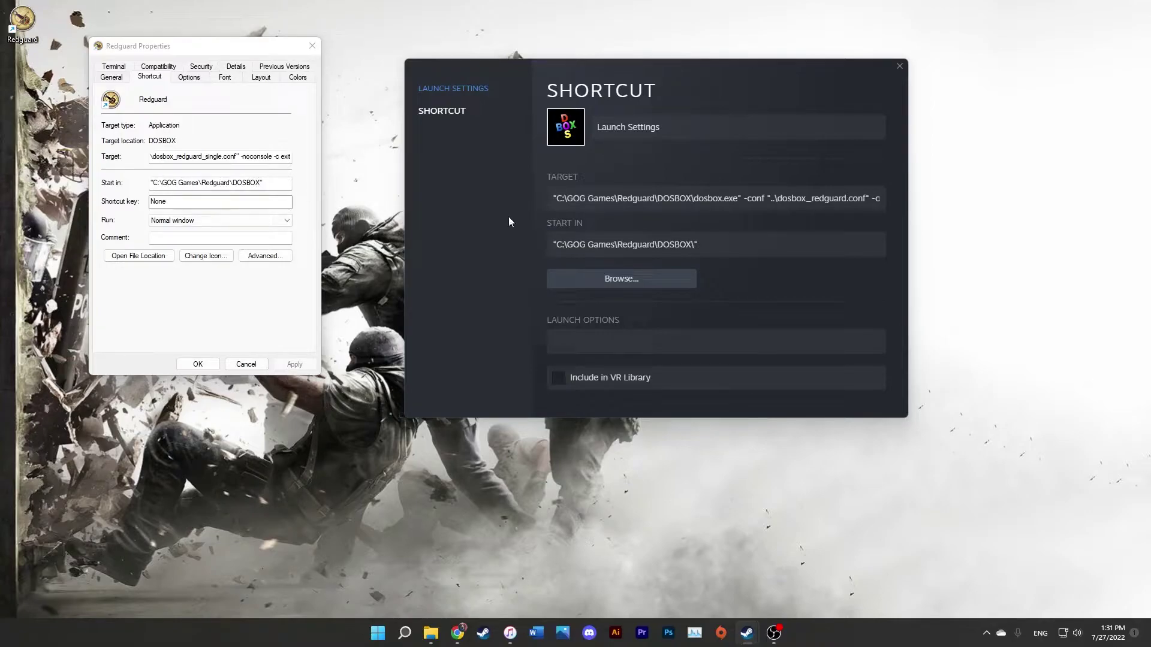
{"action": "left_click", "coordinate": [695, 244]}
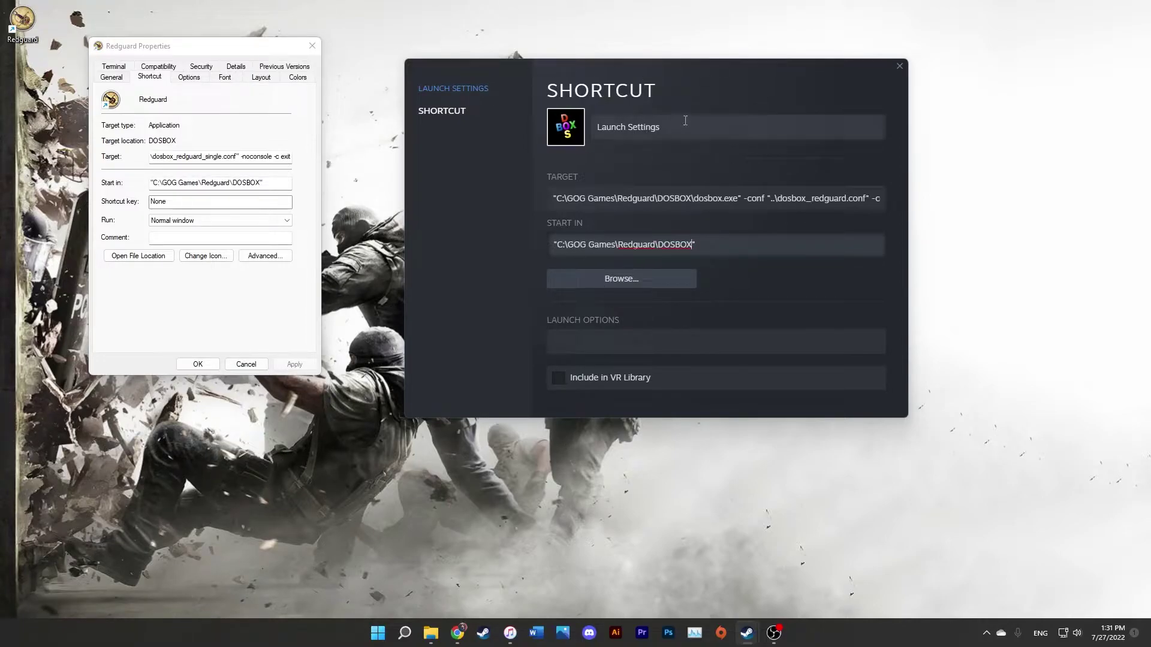
Replace the name Launch Settings by typing 'An Elder Scrolls Adventure: Redguar'
{"action": "left_click_drag", "start_coordinate": [661, 127], "coordinate": [597, 126]}
{"action": "key", "text": "BackSpace"}
{"action": "type", "text": "The"}
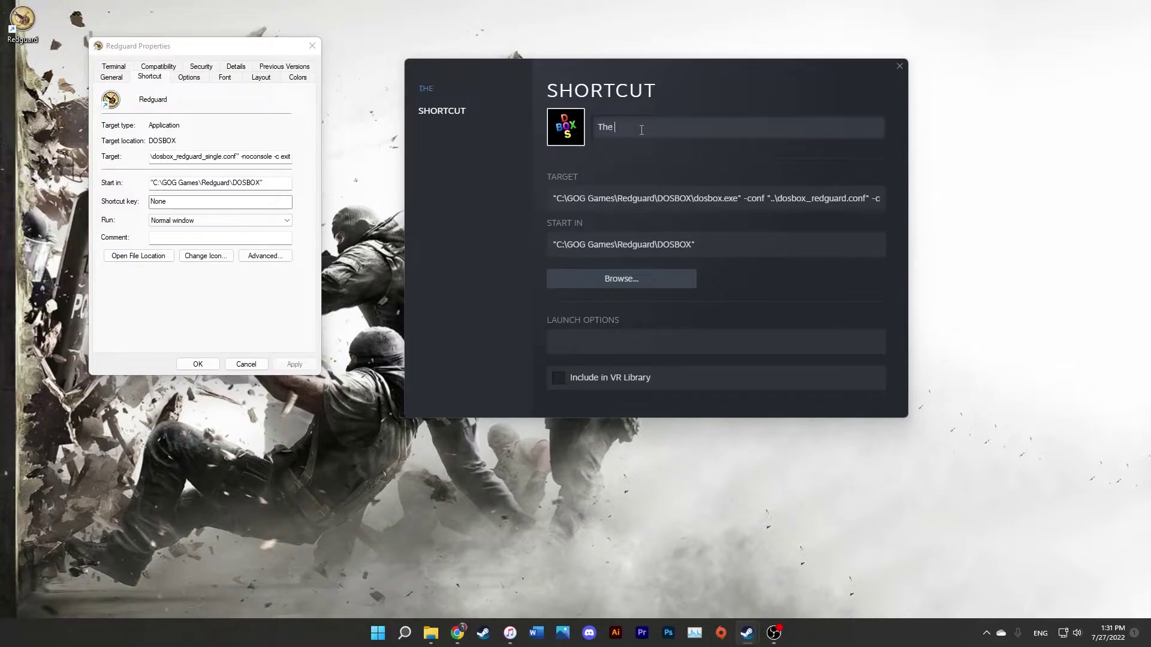
{"action": "key", "text": "BackSpace"}
{"action": "type", "text": "An Elder Scrolls Adventure"}
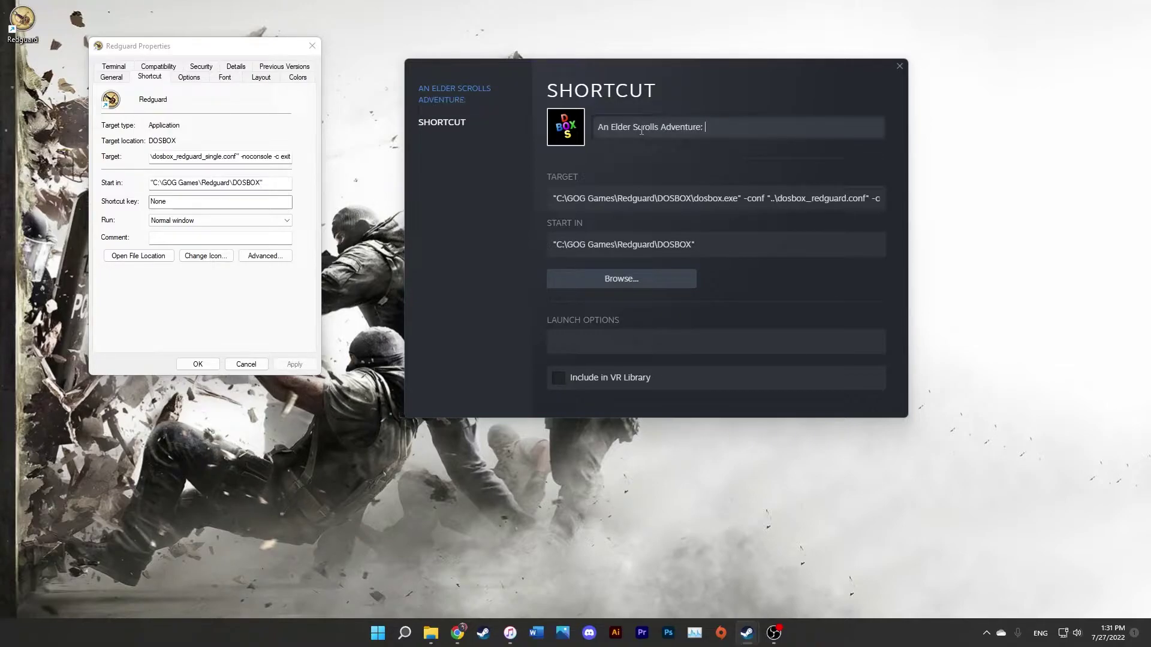
{"action": "type", "text": ": Redguard"}
Close the icon picker and both properties windows, then PLAY Redguard from Steam
{"action": "left_click", "coordinate": [564, 140]}
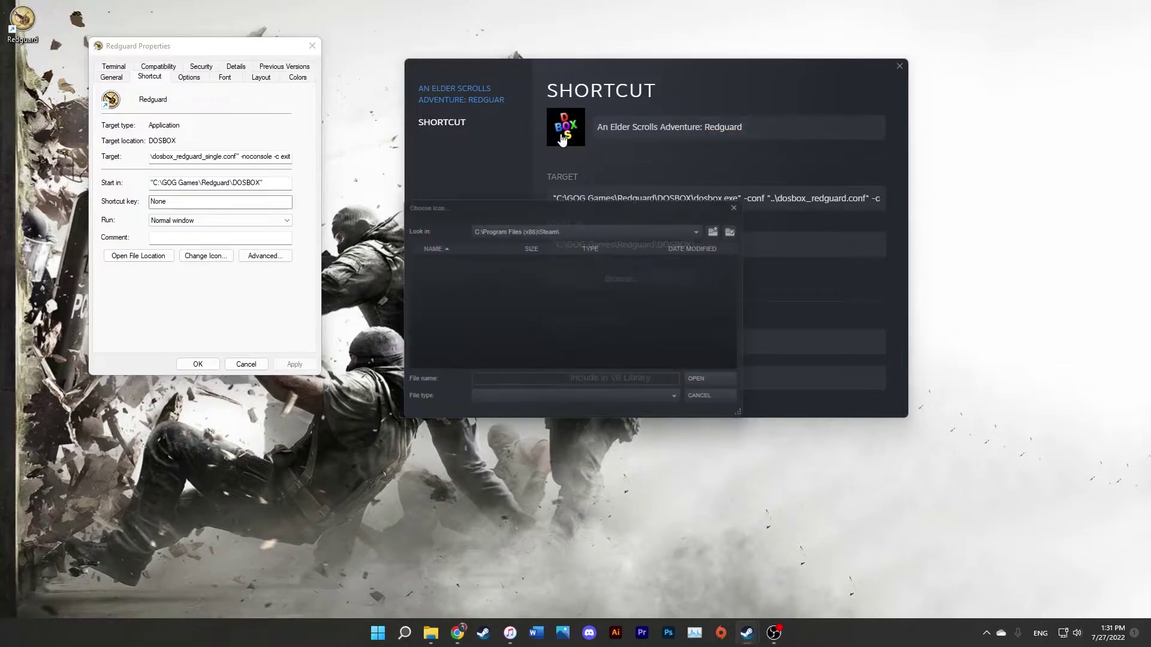
{"action": "left_click", "coordinate": [741, 204]}
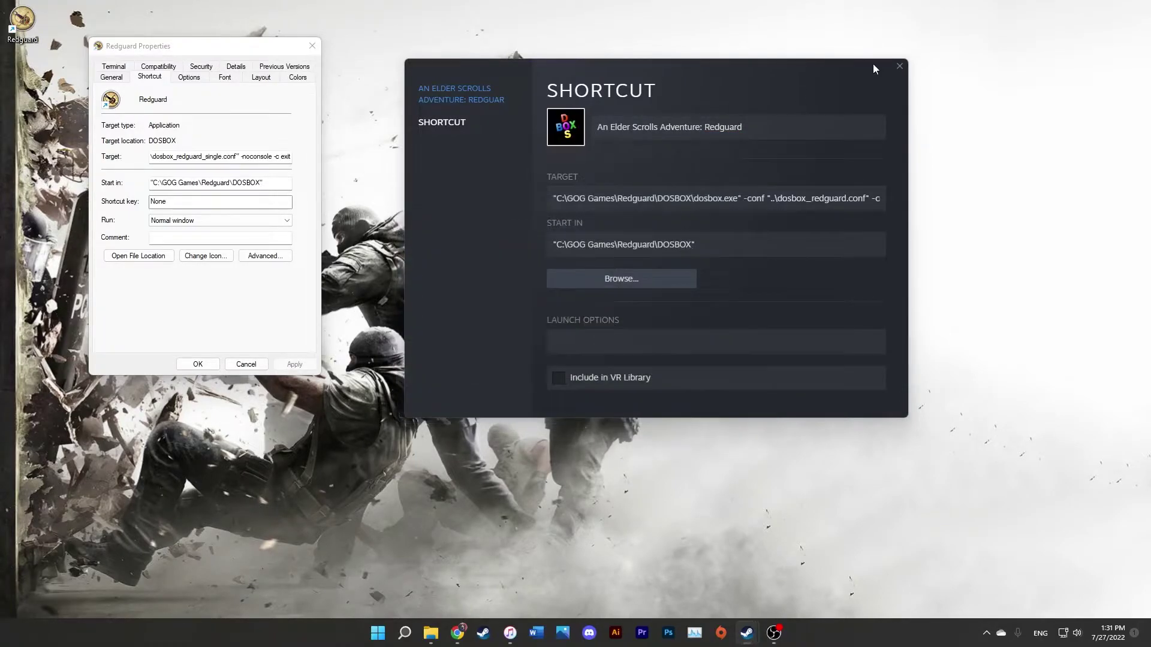
{"action": "left_click", "coordinate": [899, 66]}
{"action": "left_click", "coordinate": [312, 46]}
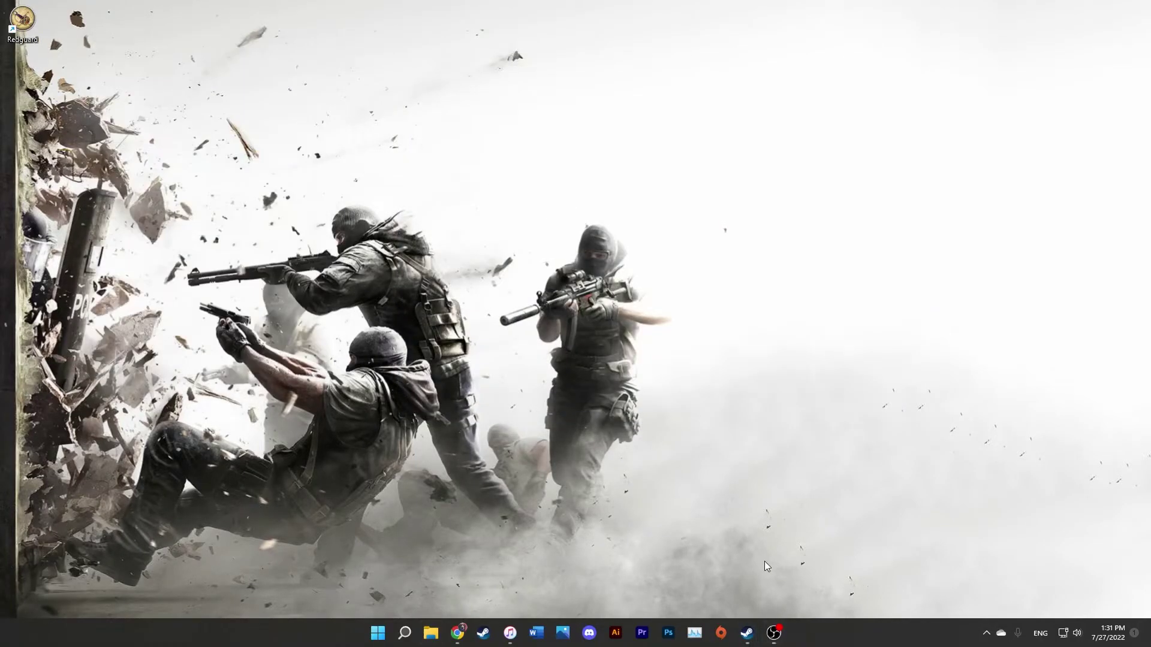
{"action": "left_click", "coordinate": [747, 634]}
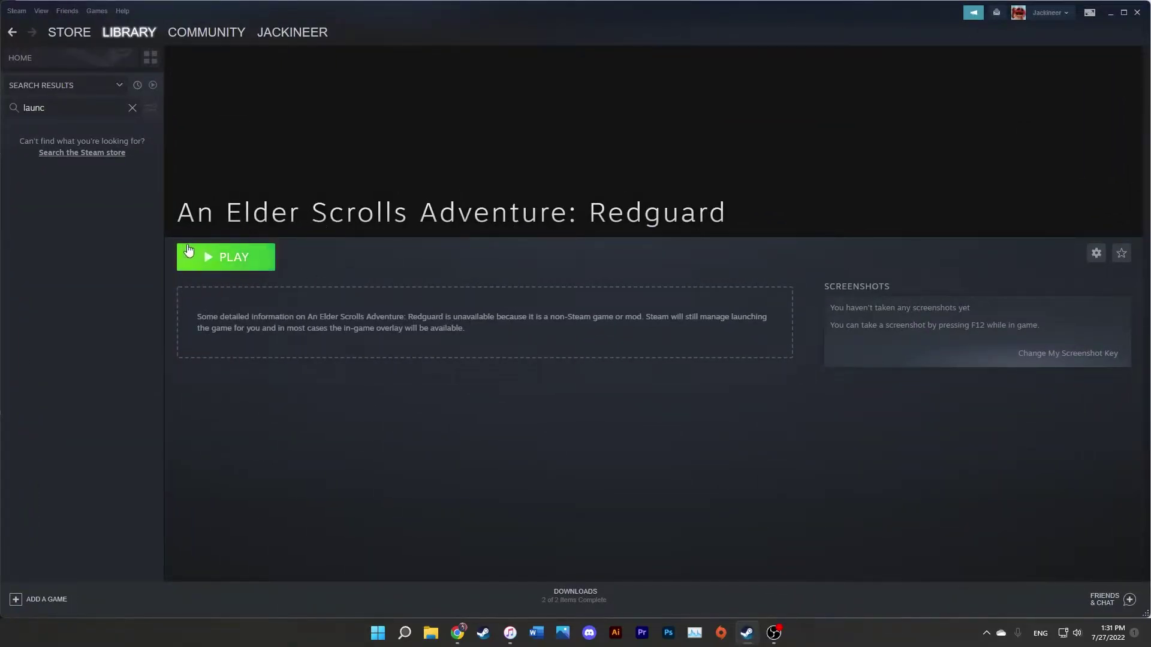
{"action": "left_click", "coordinate": [187, 253]}
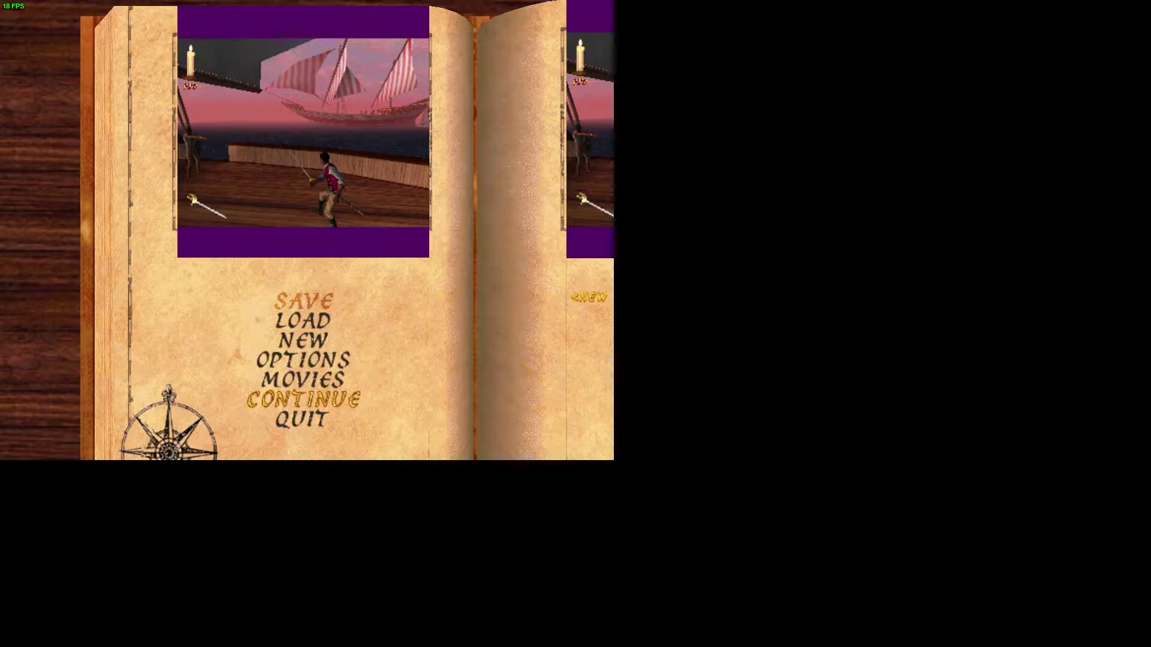
Highlight QUIT in the Redguard book menu and confirm it to exit the game
{"action": "key", "text": "Down"}
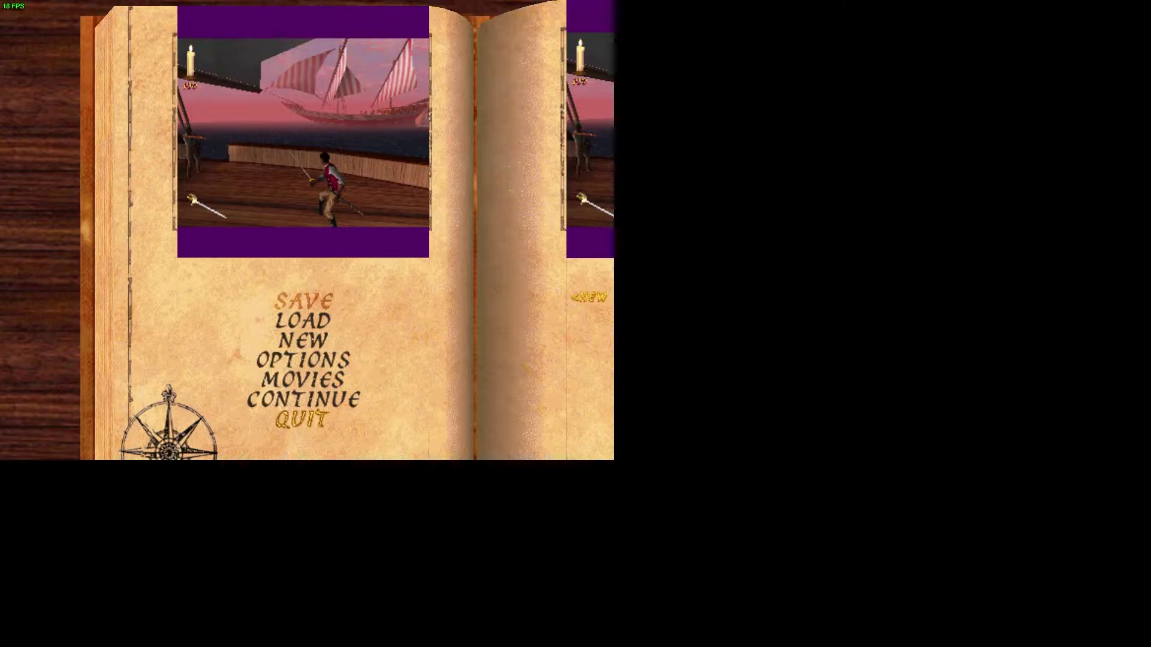
{"action": "key", "text": "Up"}
{"action": "key", "text": "Up"}
{"action": "key", "text": "Down"}
{"action": "key", "text": "Down"}
{"action": "key", "text": "Return"}
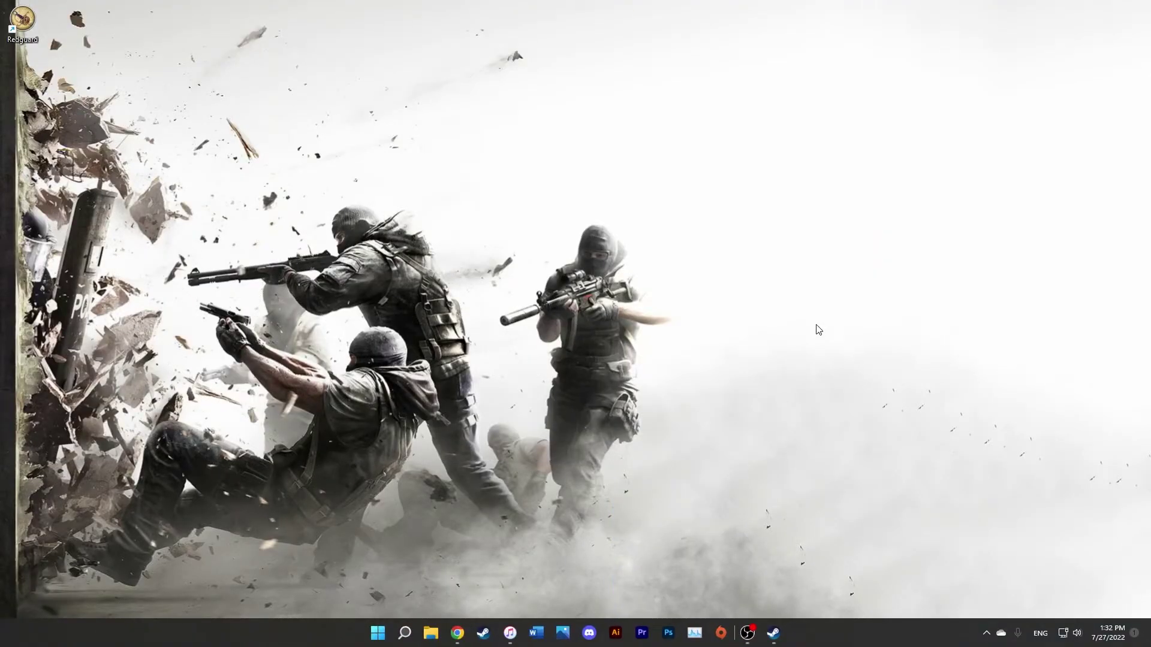
Open the An Elder Scrolls Adventure: Redguard page from Recent Games on Steam's Library Home
{"action": "left_click", "coordinate": [774, 633]}
{"action": "left_click", "coordinate": [134, 28]}
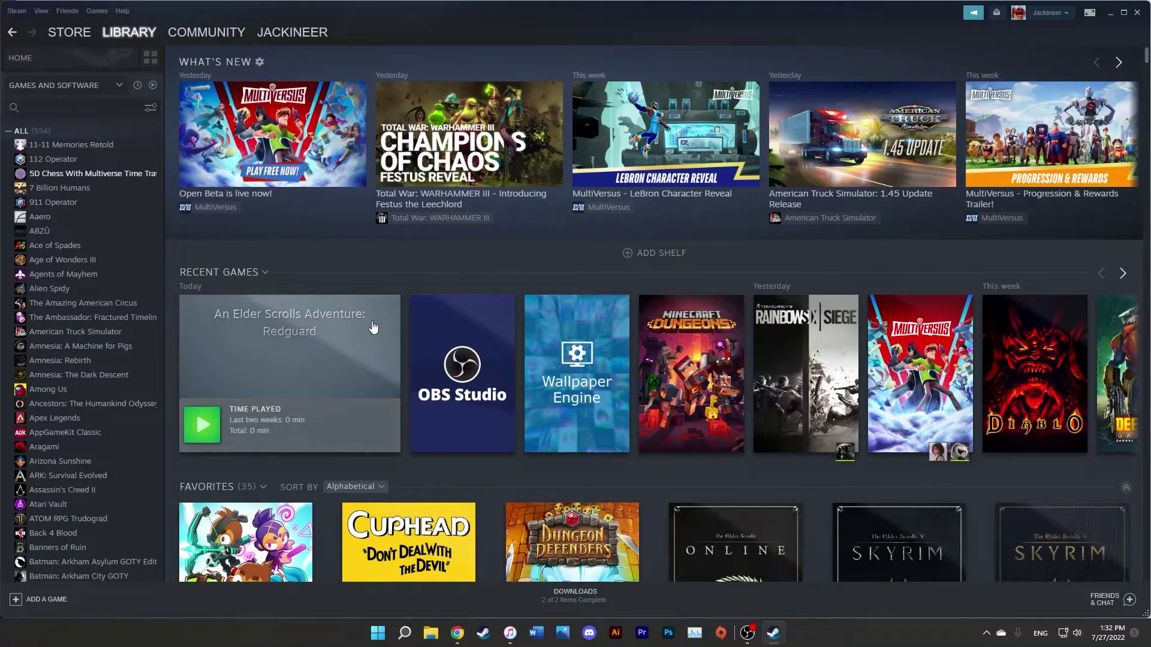
{"action": "mouse_move", "coordinate": [371, 327]}
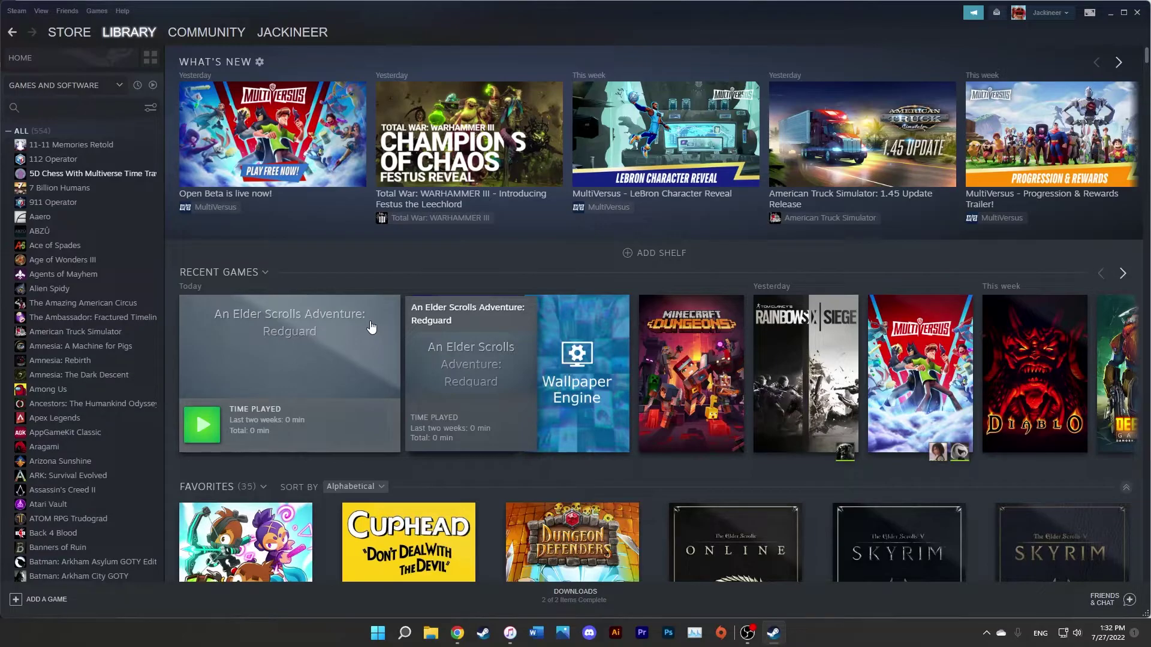
{"action": "left_click", "coordinate": [371, 326]}
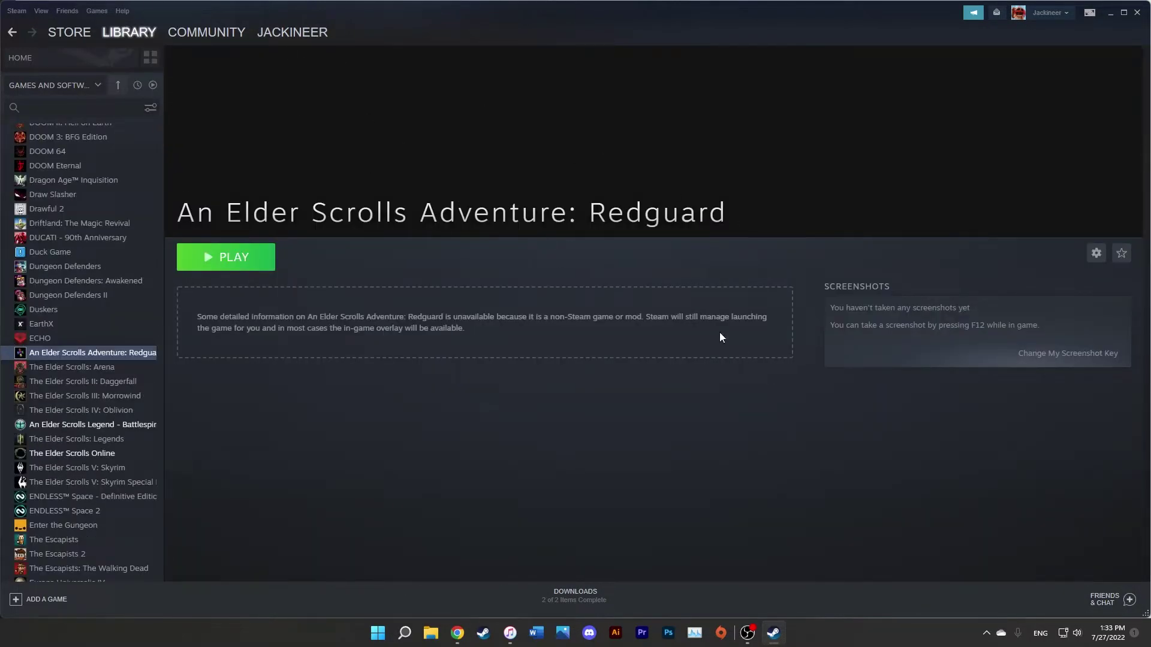
{"action": "mouse_move", "coordinate": [458, 633]}
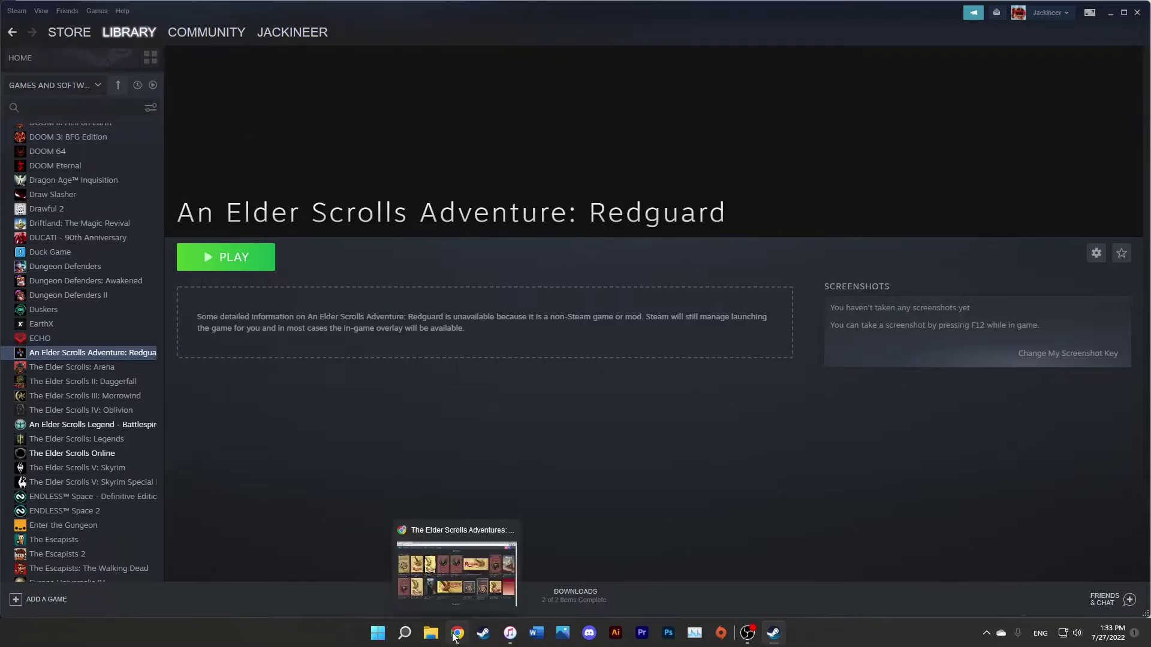
{"action": "left_click", "coordinate": [456, 560]}
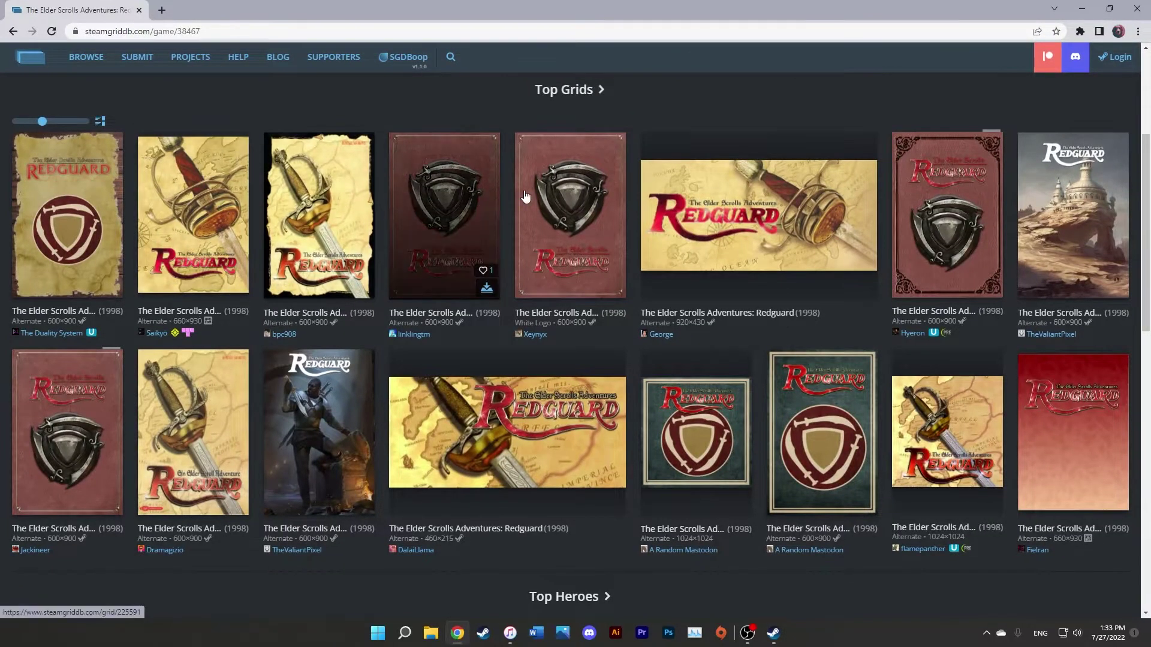
{"action": "mouse_move", "coordinate": [150, 66]}
{"action": "scroll", "coordinate": [150, 66], "scroll_direction": "up", "scroll_amount": 4}
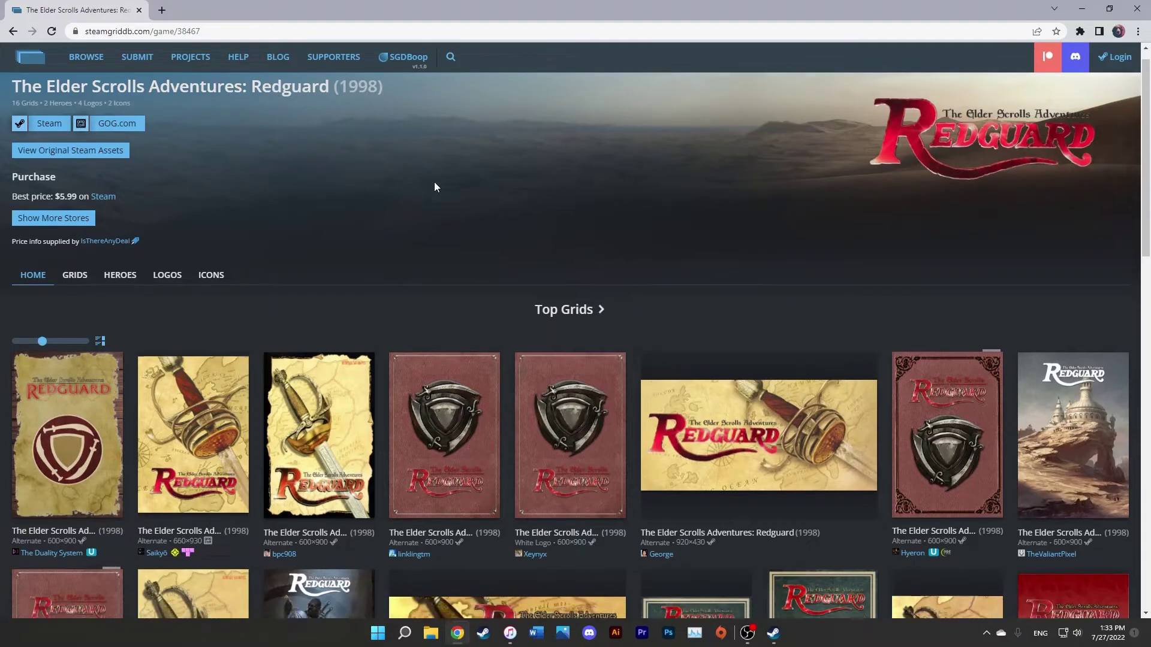
{"action": "left_click", "coordinate": [1086, 13]}
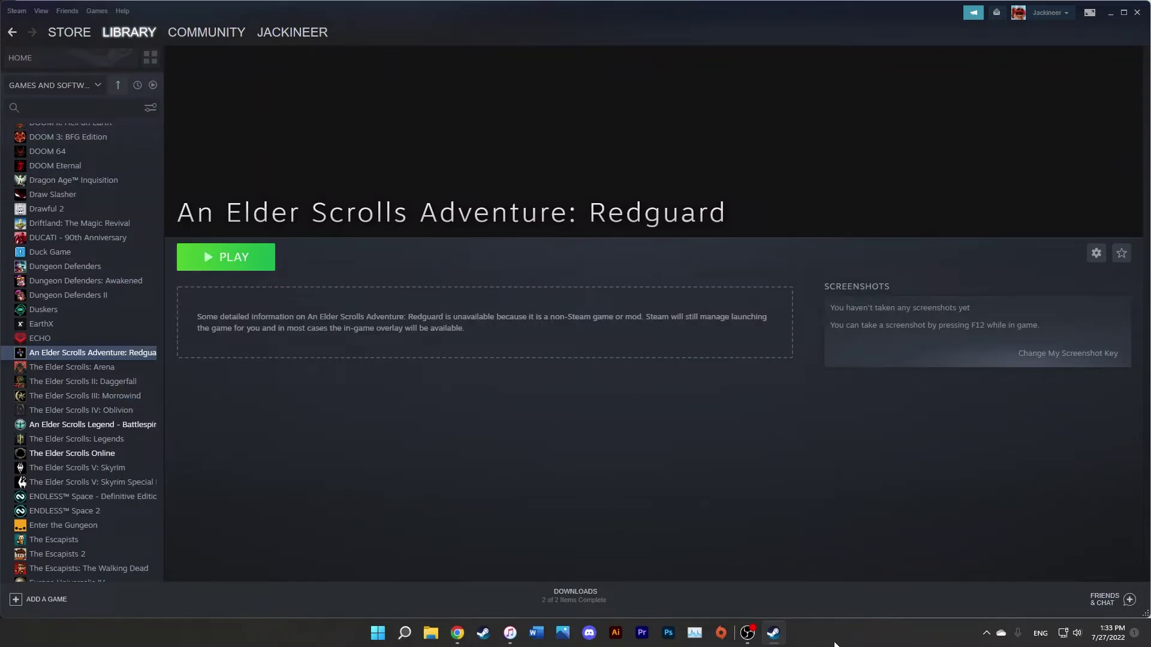
Search the Steam library for 'an e' and browse the results for the Redguard tile
{"action": "left_click", "coordinate": [150, 42]}
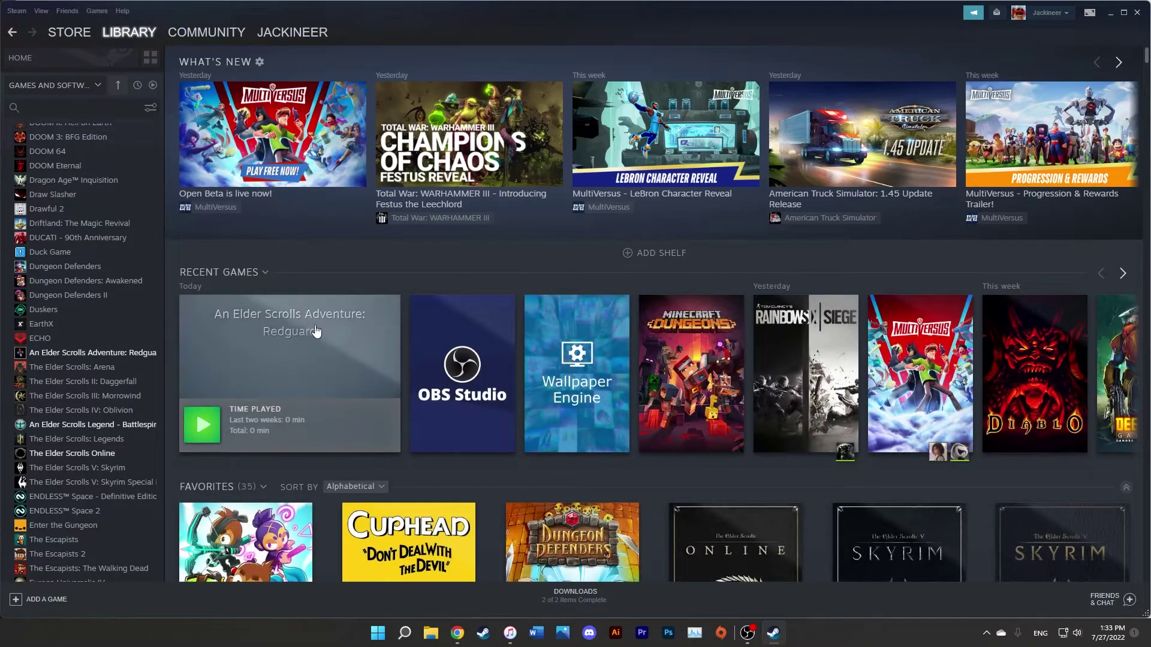
{"action": "scroll", "coordinate": [316, 332], "scroll_direction": "down", "scroll_amount": 20}
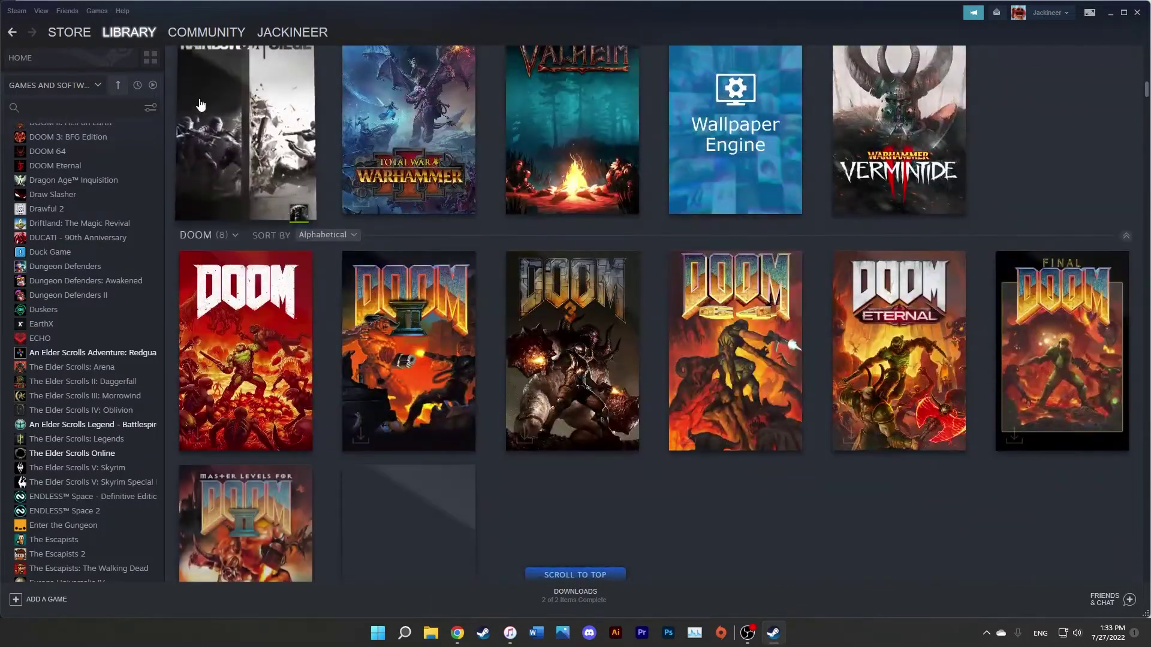
{"action": "left_click", "coordinate": [81, 108]}
{"action": "type", "text": "an e"}
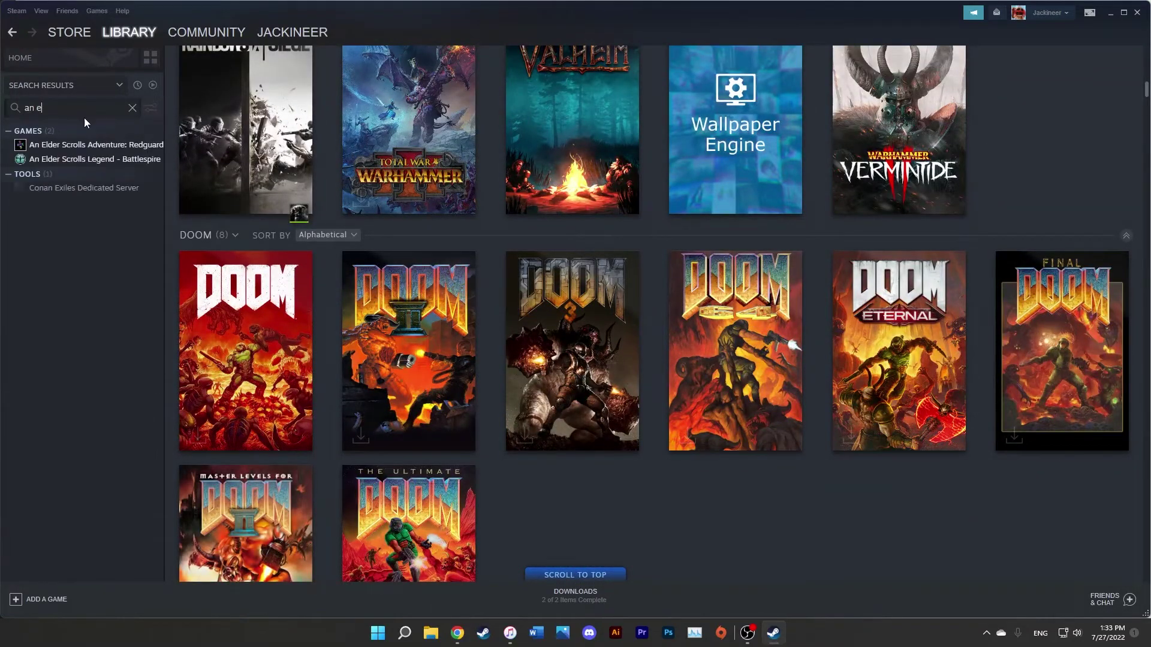
{"action": "left_click_drag", "start_coordinate": [1146, 88], "coordinate": [1141, 249]}
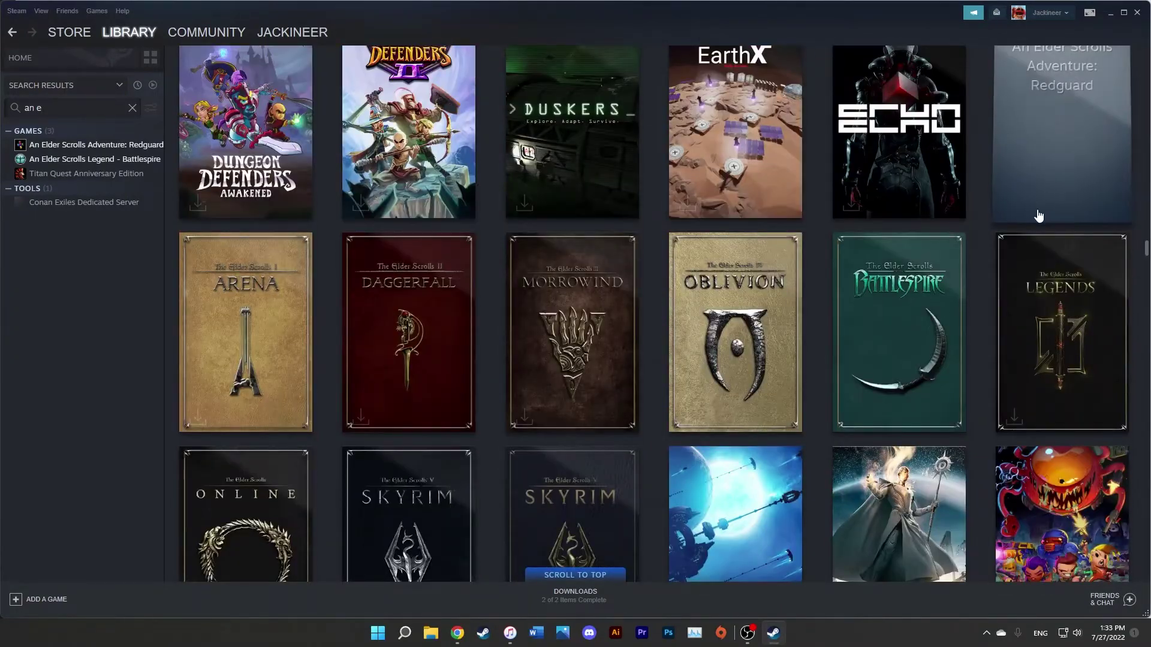
{"action": "scroll", "coordinate": [1039, 215], "scroll_direction": "up", "scroll_amount": 2}
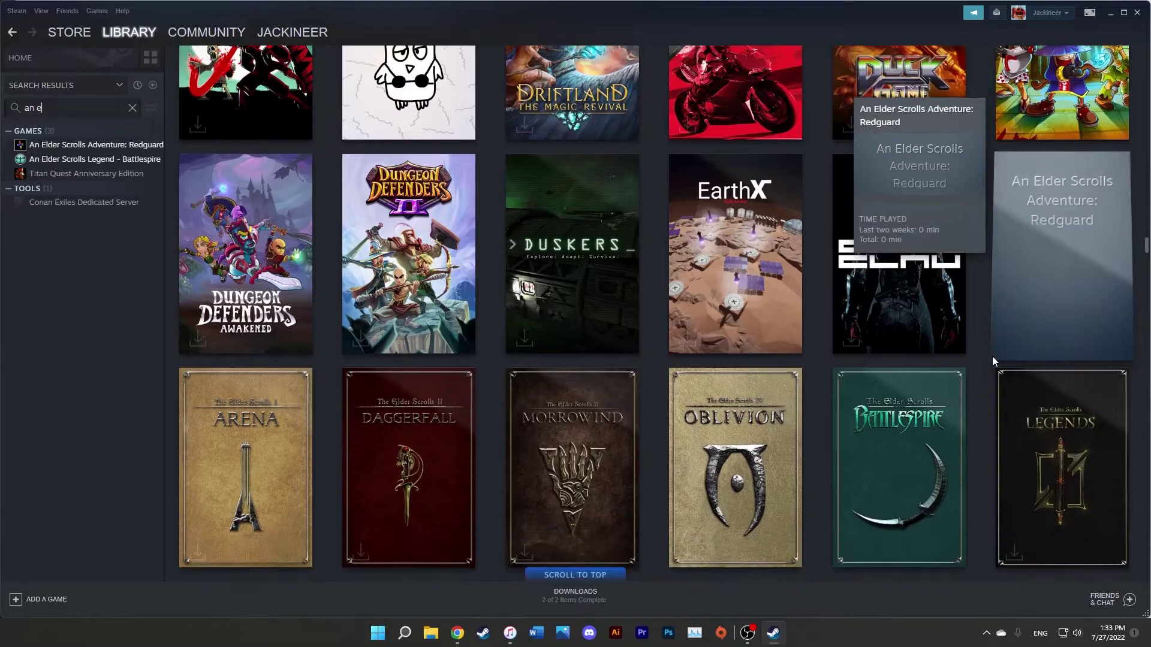
Review the SteamGridDB Redguard page in the browser, then minimize it back to Steam
{"action": "left_click", "coordinate": [457, 633]}
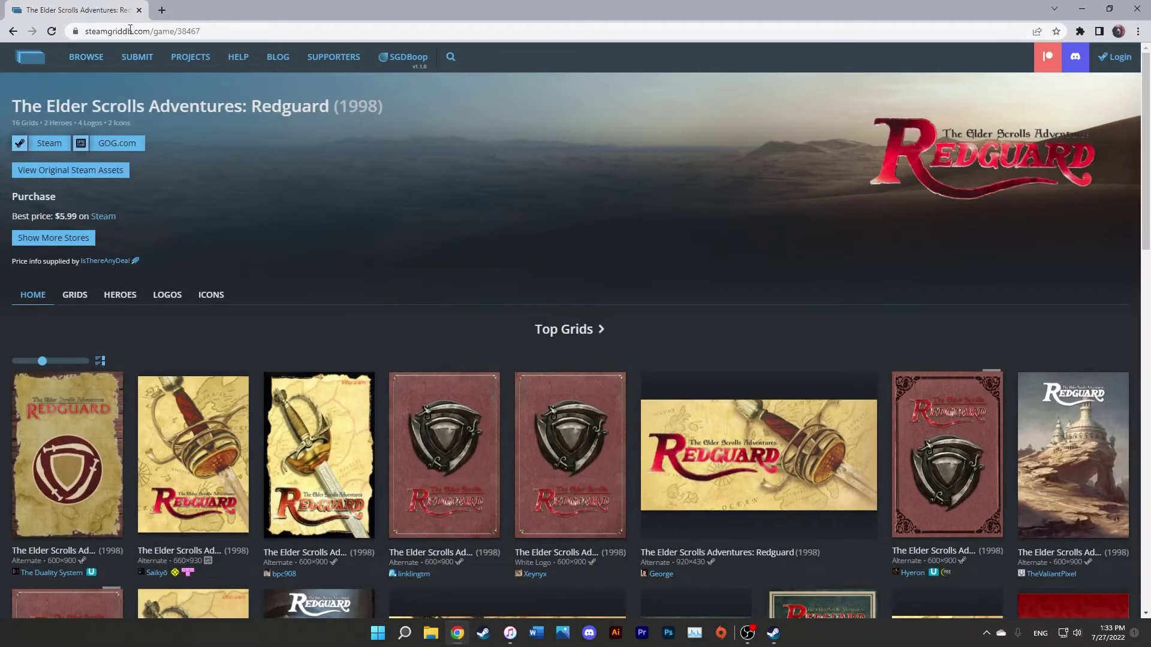
{"action": "scroll", "coordinate": [586, 265], "scroll_direction": "down", "scroll_amount": 15}
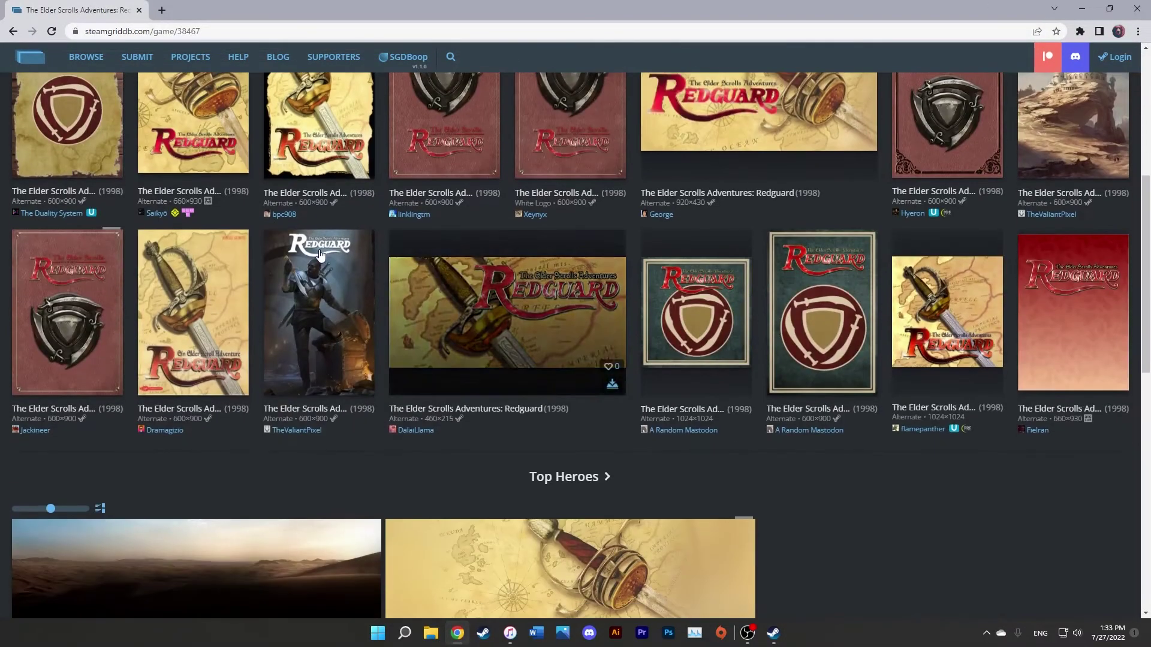
{"action": "scroll", "coordinate": [470, 306], "scroll_direction": "up", "scroll_amount": 5}
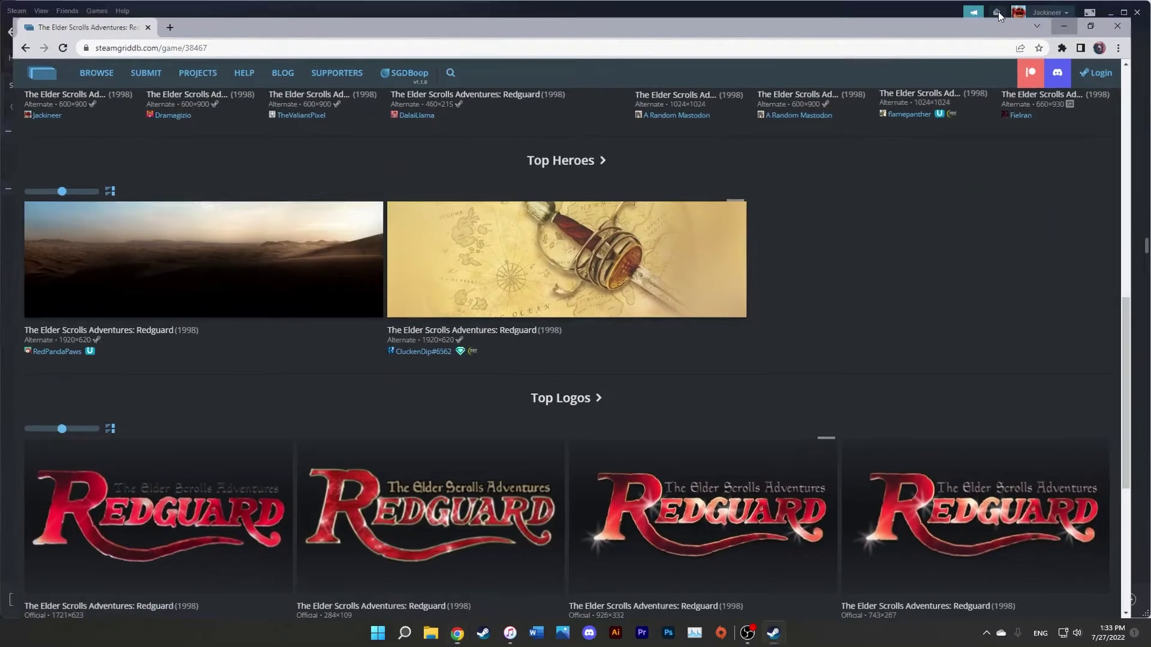
{"action": "left_click", "coordinate": [1082, 8]}
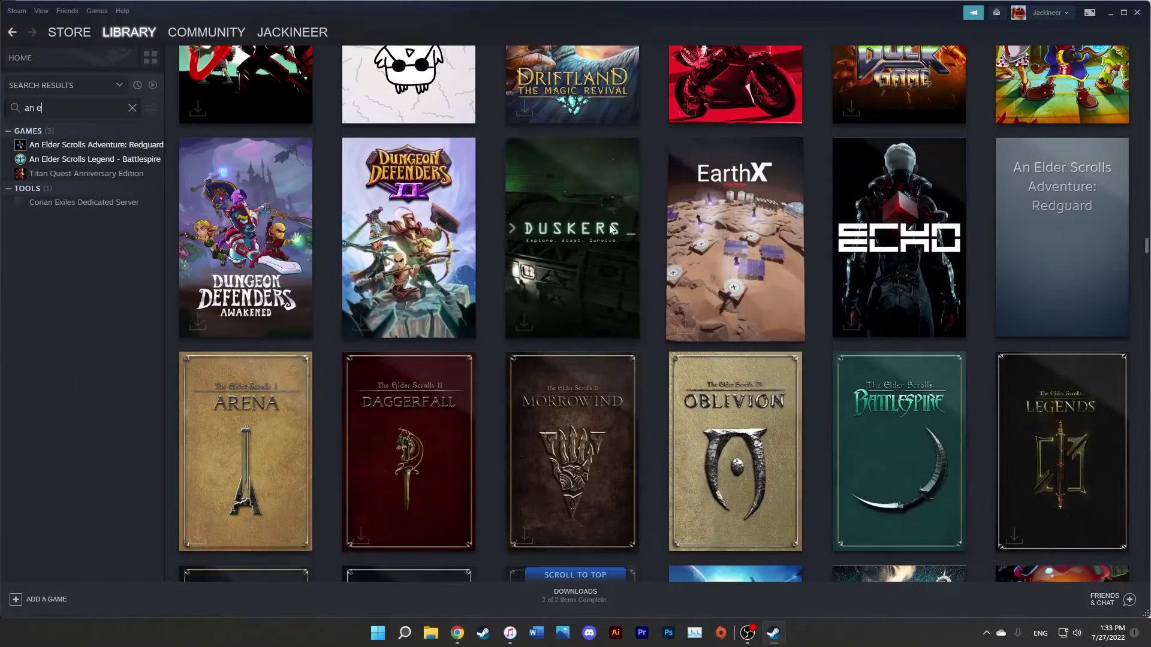
Open the Redguard page, then clear the search and scroll the full library to the top
{"action": "left_click", "coordinate": [1054, 205]}
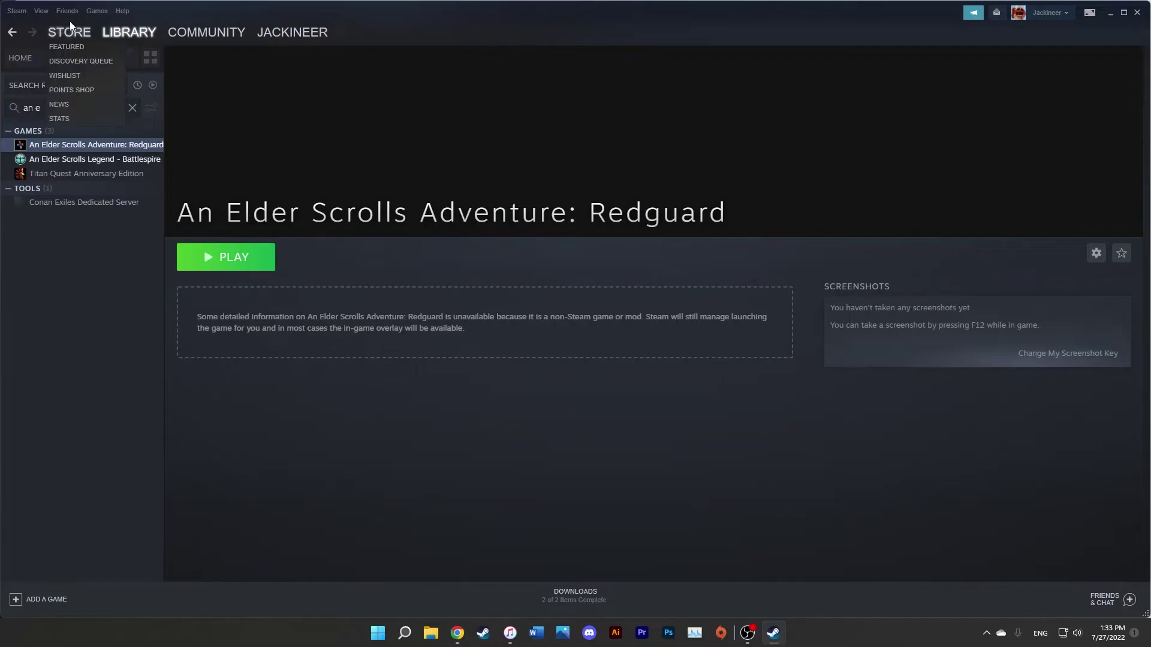
{"action": "left_click", "coordinate": [129, 32]}
{"action": "scroll", "coordinate": [483, 343], "scroll_direction": "up", "scroll_amount": 10}
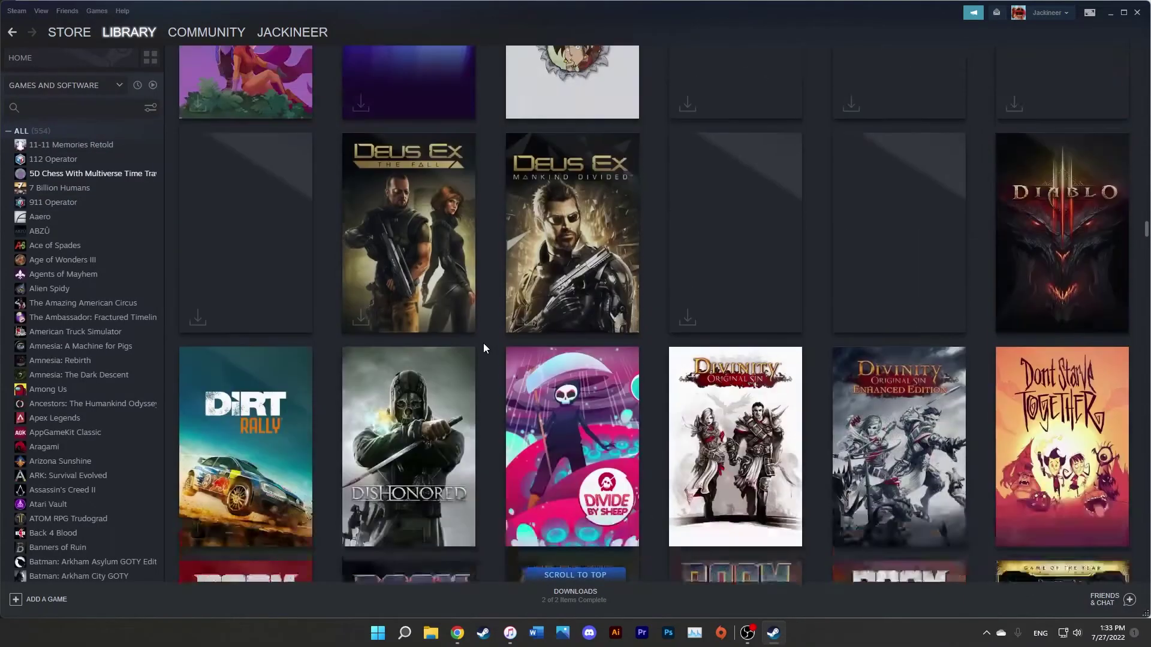
{"action": "scroll", "coordinate": [1145, 214], "scroll_direction": "up", "scroll_amount": 15}
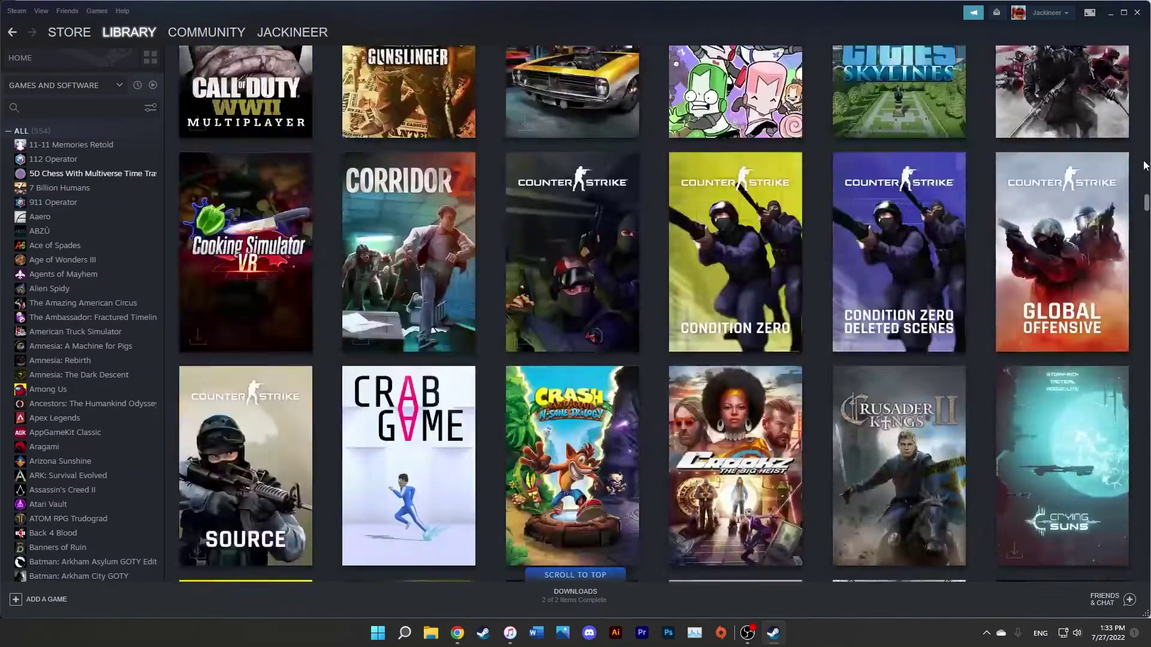